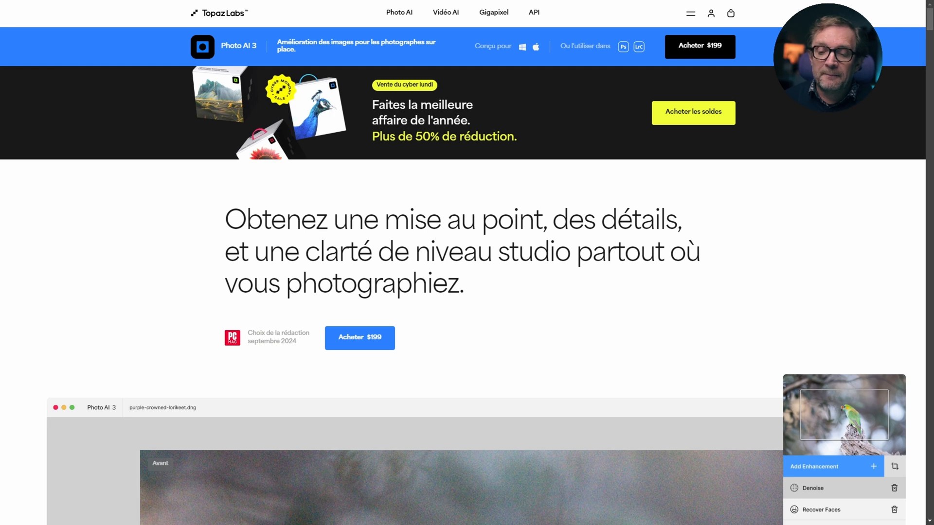
Step: Examine the before-and-after examples of the parrot, mountain and highland cow photos on the Photo AI 3 product page
scroll(732, 299, "down", 4)
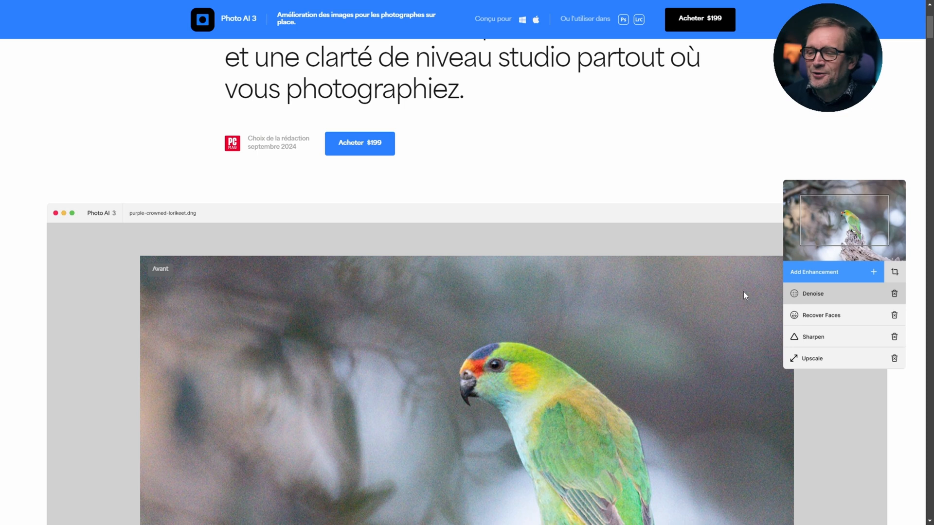
scroll(713, 224, "down", 1)
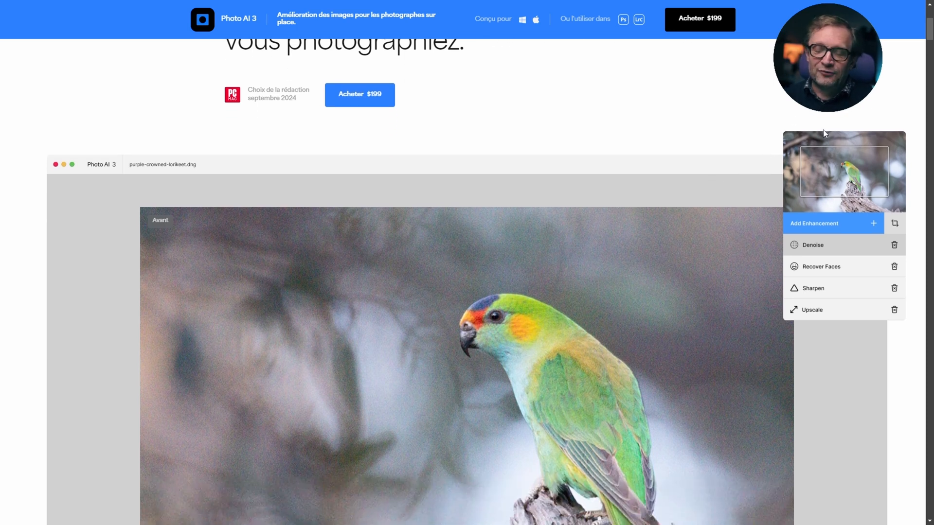
scroll(873, 210, "down", 3)
scroll(608, 241, "down", 3)
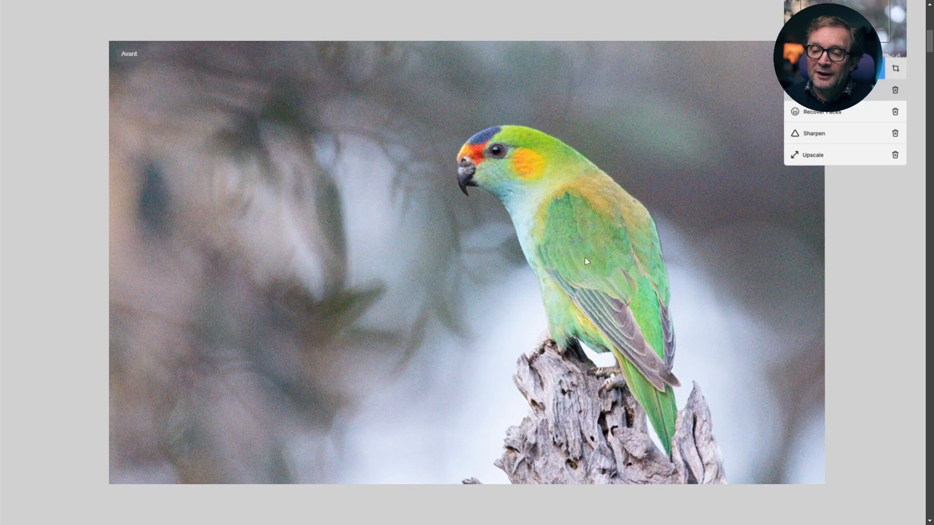
scroll(583, 256, "down", 2)
scroll(577, 253, "down", 3)
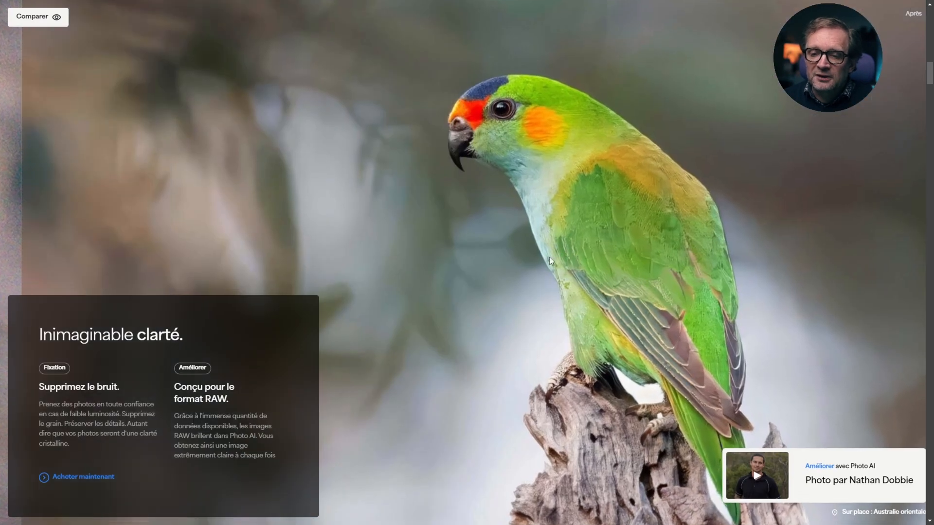
scroll(547, 258, "up", 2)
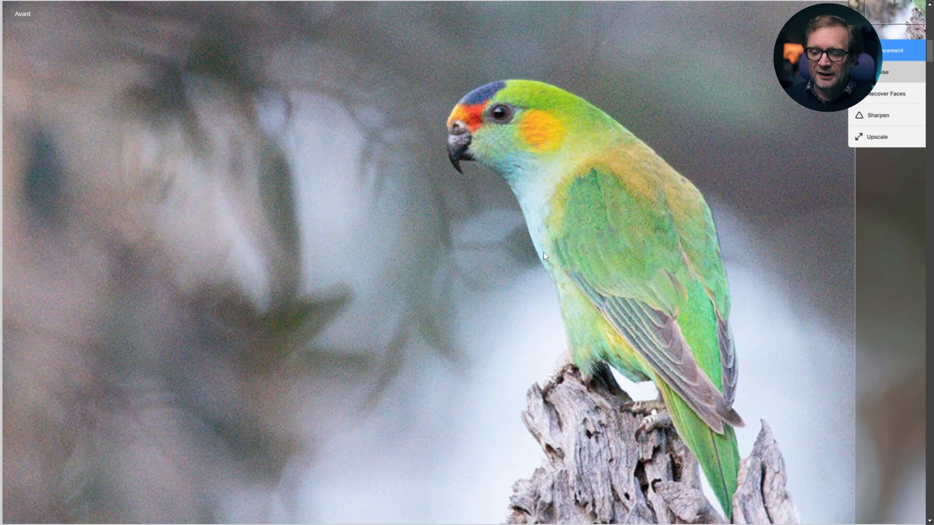
scroll(543, 251, "down", 2)
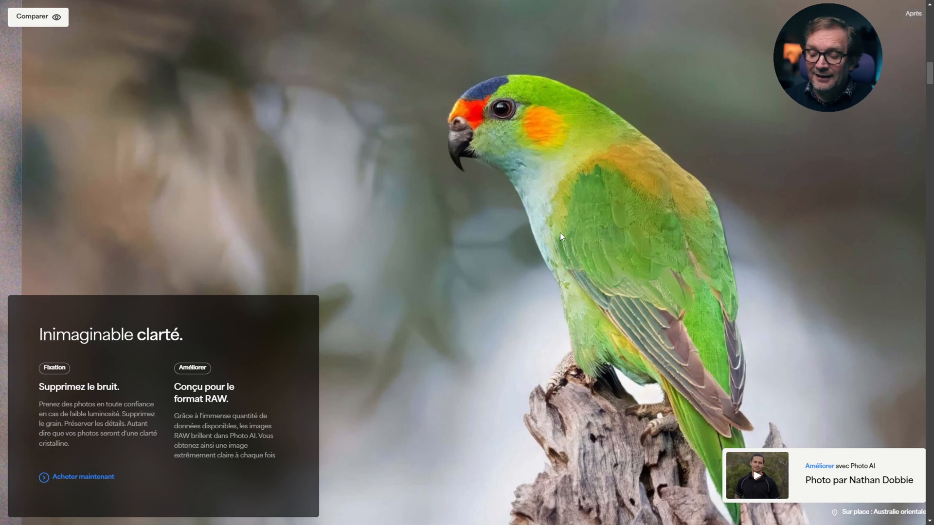
scroll(559, 232, "down", 2)
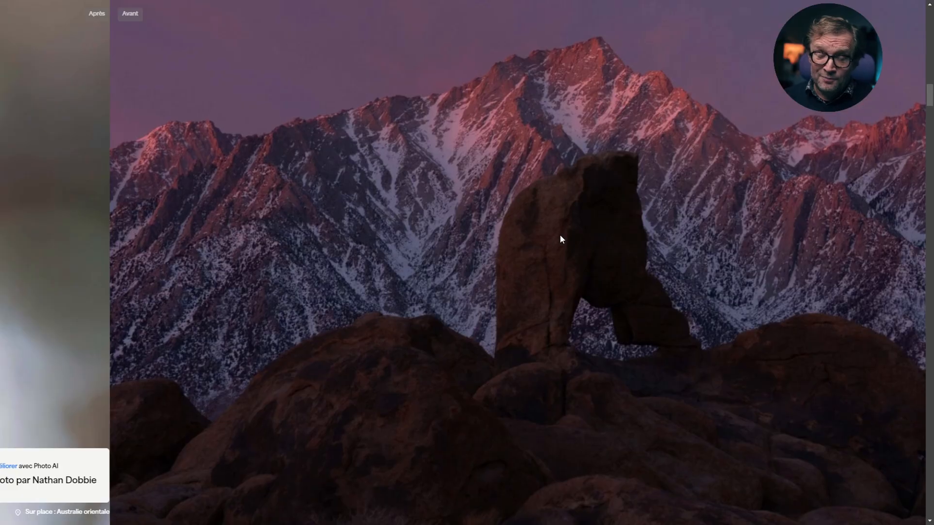
scroll(560, 240, "down", 1)
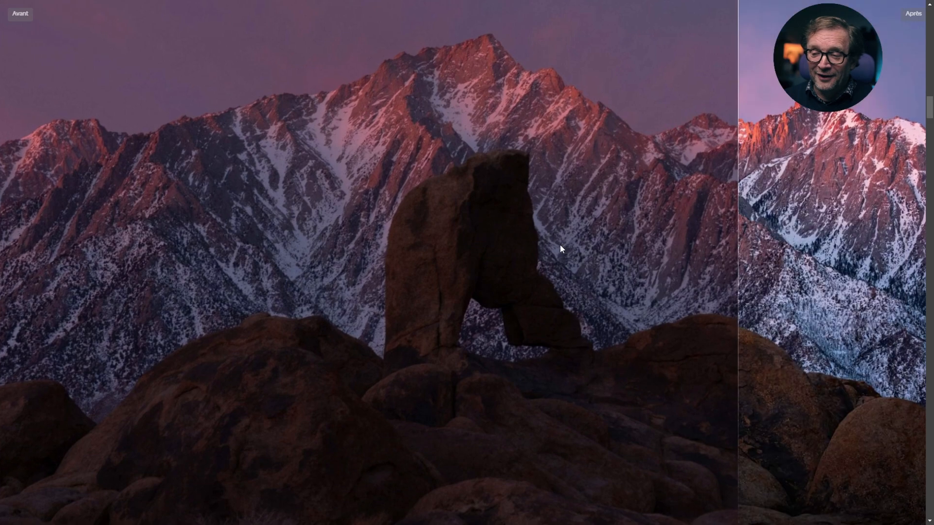
scroll(560, 246, "down", 2)
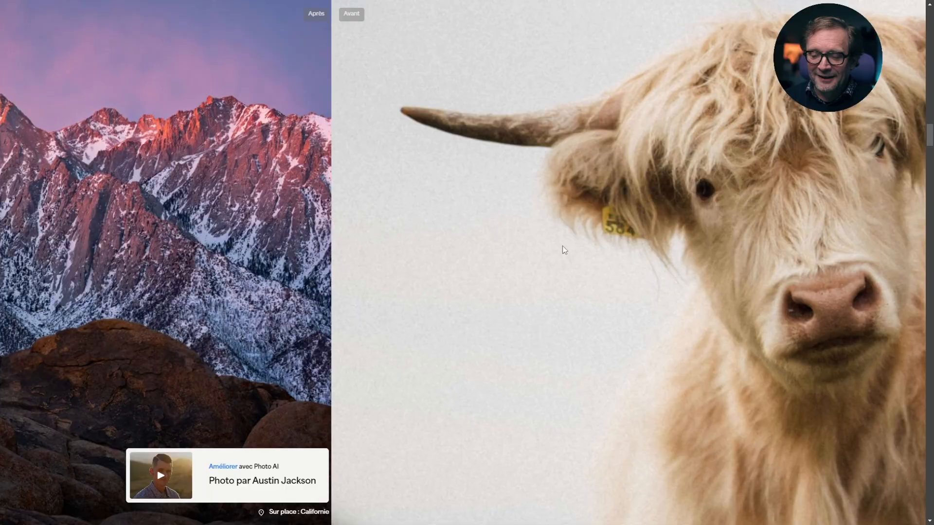
scroll(563, 245, "down", 1)
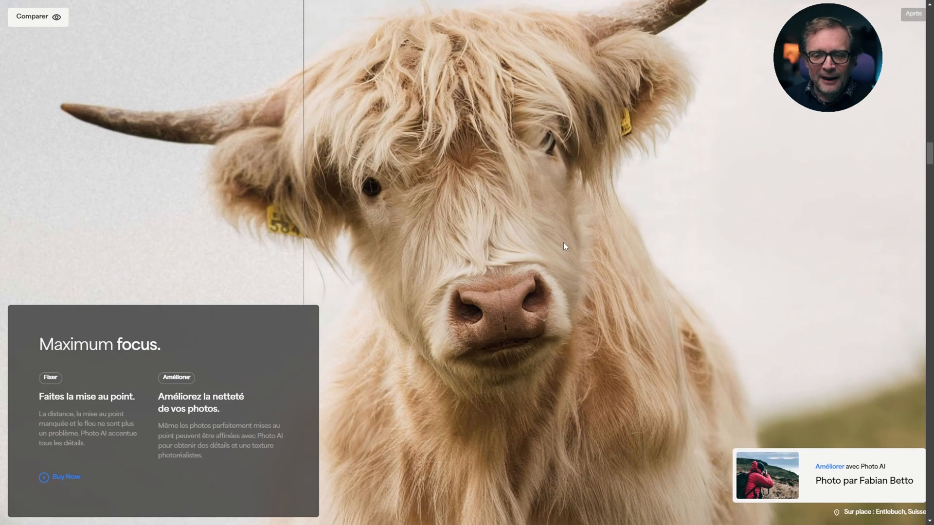
scroll(563, 243, "down", 1)
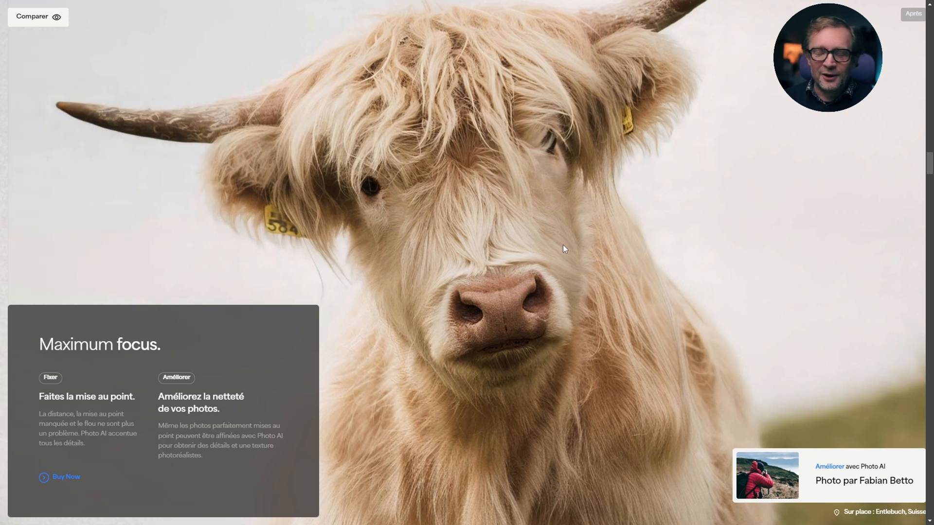
Step: Review the Super Focus, Face Recovery, sharpening, RAW denoise and lighting feature sections of the Photo AI 3 page
scroll(564, 246, "down", 5)
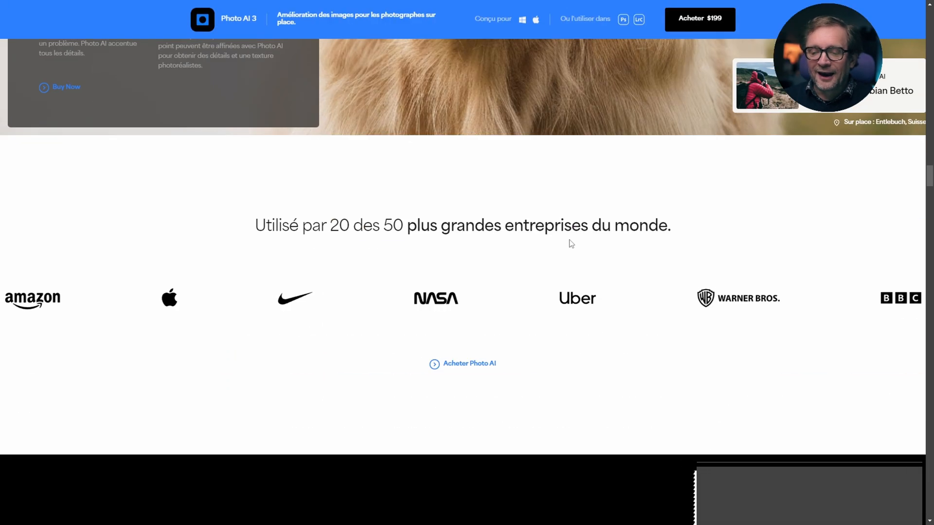
scroll(567, 242, "down", 10)
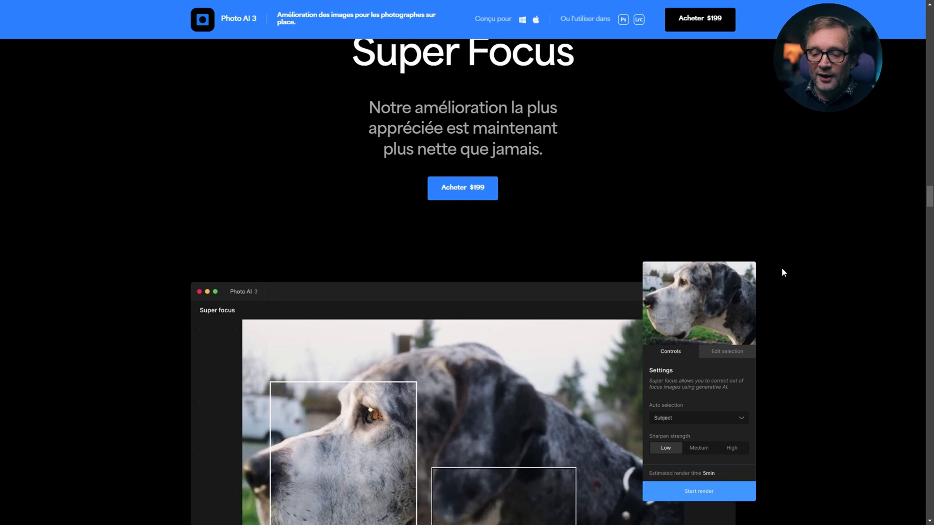
scroll(824, 258, "down", 10)
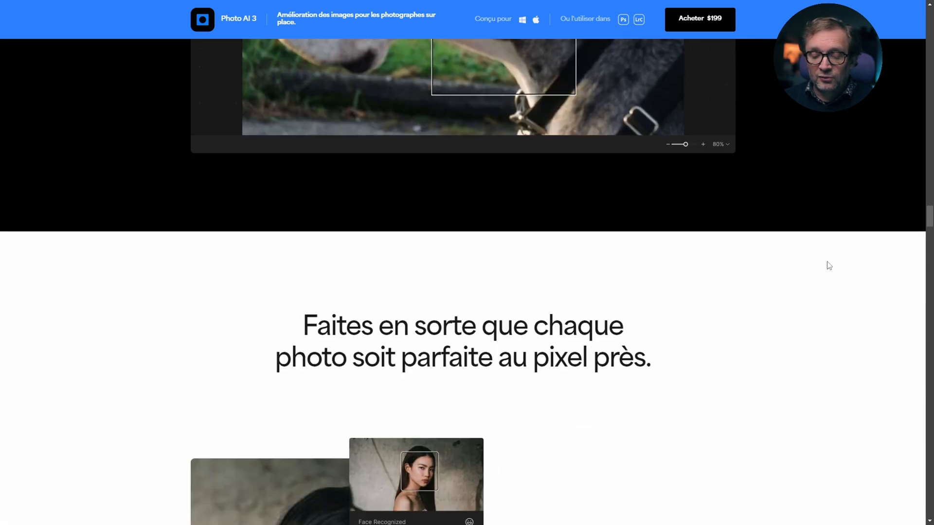
scroll(830, 266, "down", 5)
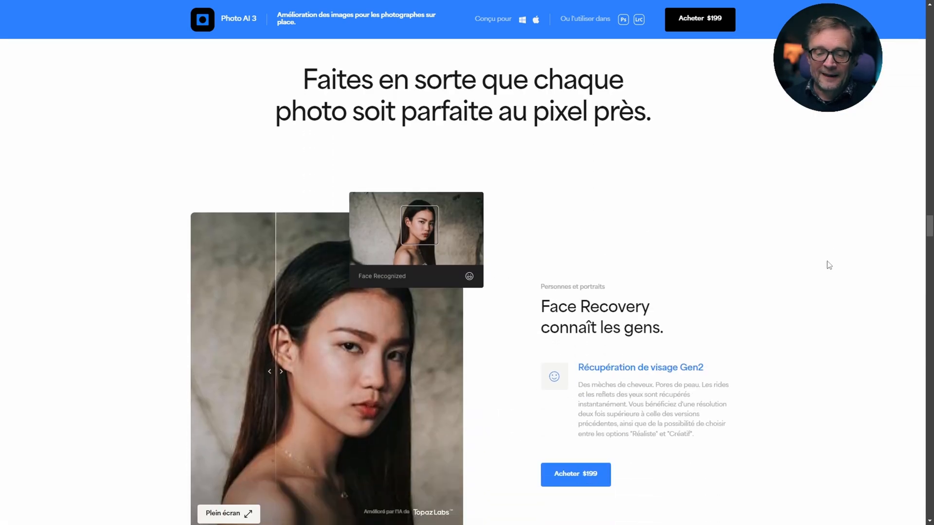
scroll(829, 265, "down", 5)
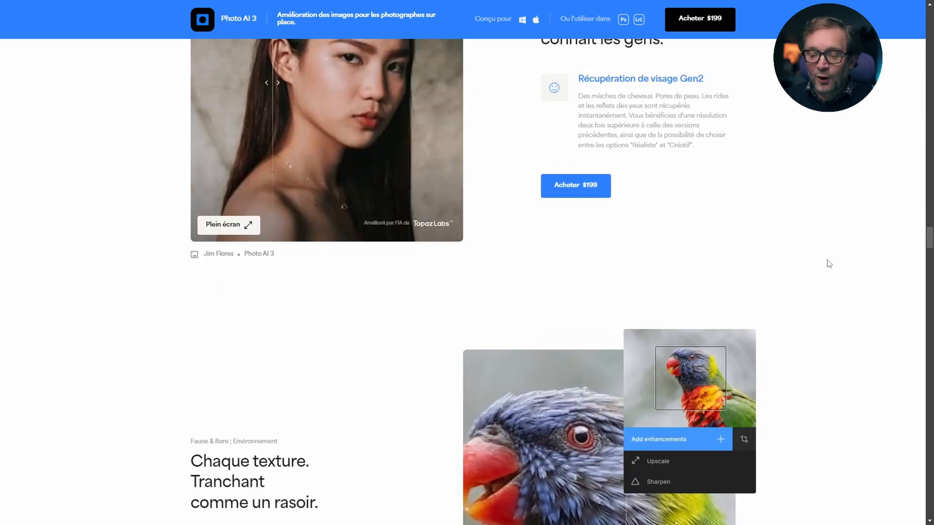
scroll(830, 263, "down", 5)
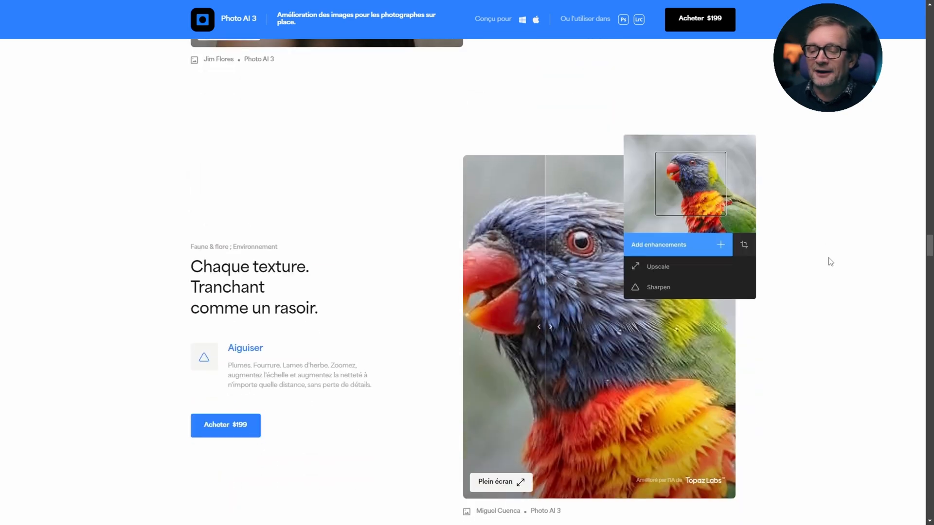
scroll(831, 262, "down", 5)
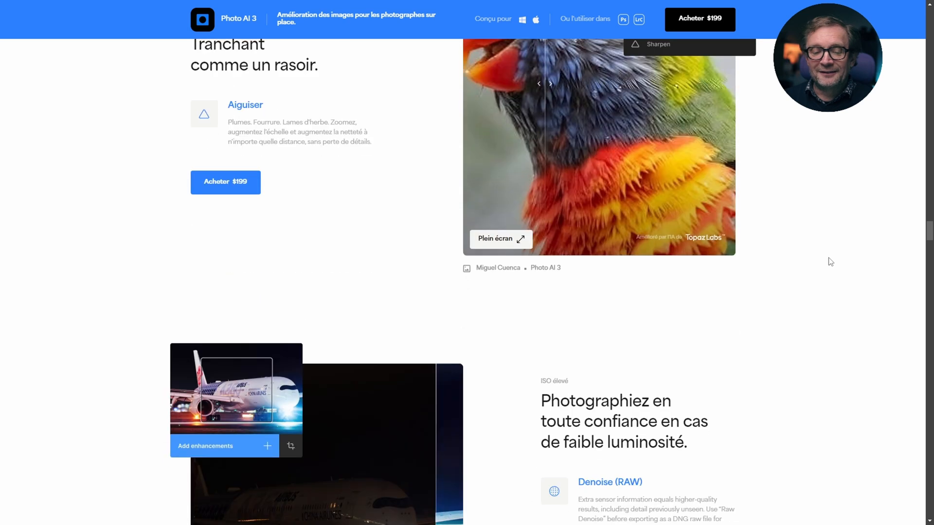
scroll(830, 262, "down", 5)
scroll(830, 262, "down", 10)
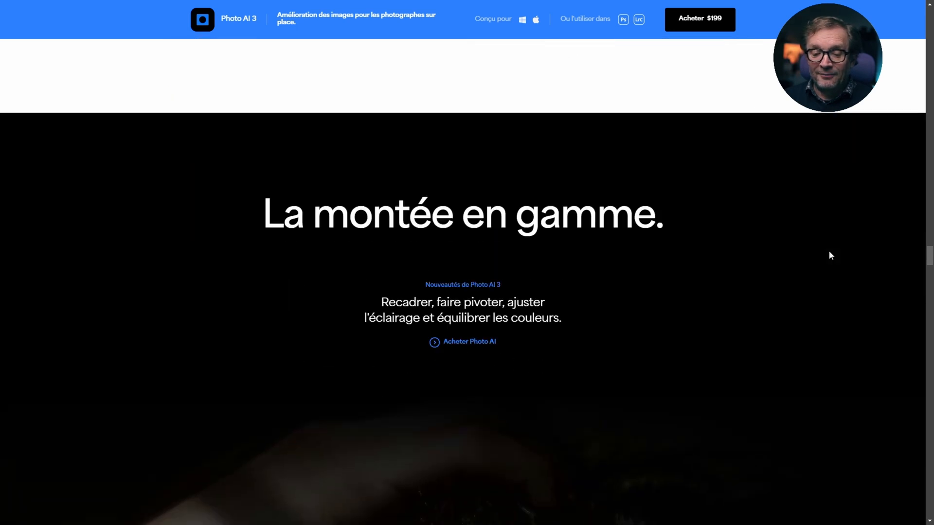
scroll(829, 257, "down", 5)
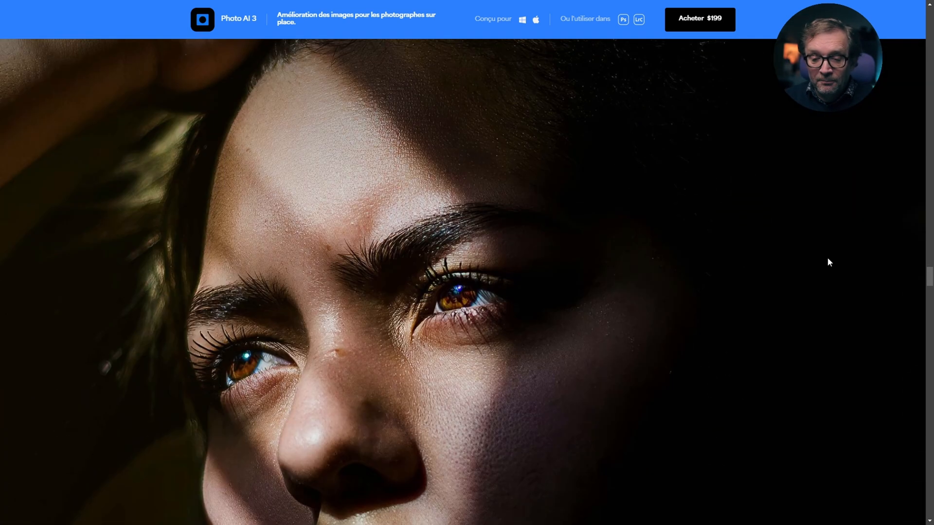
scroll(821, 277, "down", 10)
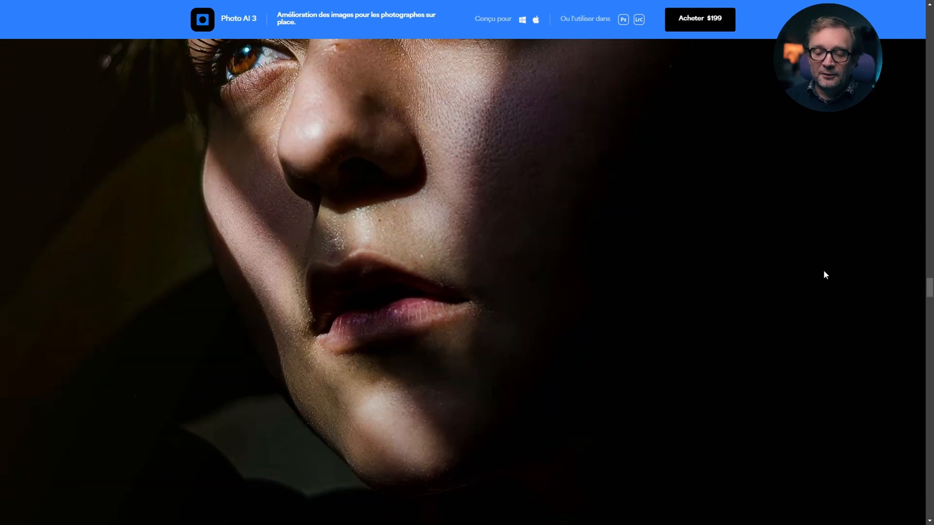
scroll(830, 262, "down", 5)
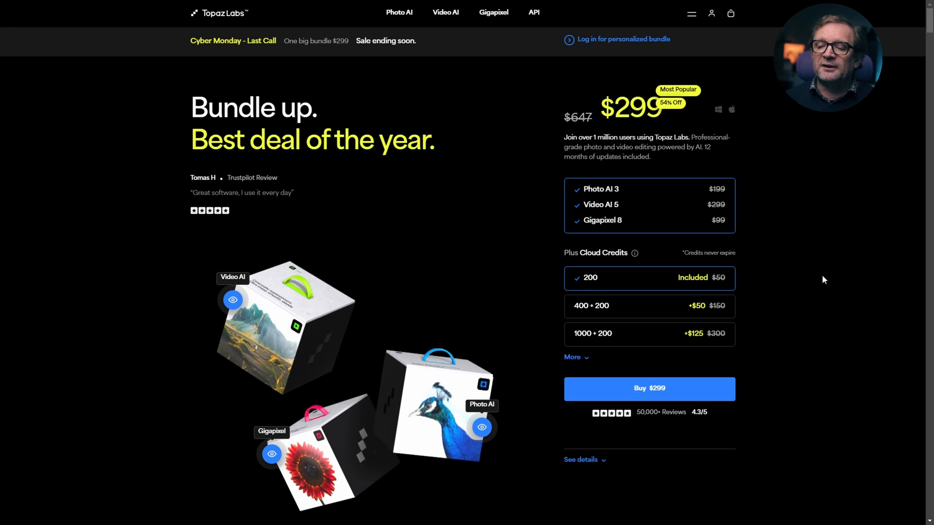
Step: Compare the Topaz Labs bundle, the starter packs and the Cloud Credits rendering offer on the Cyber Monday sale page
scroll(822, 279, "down", 10)
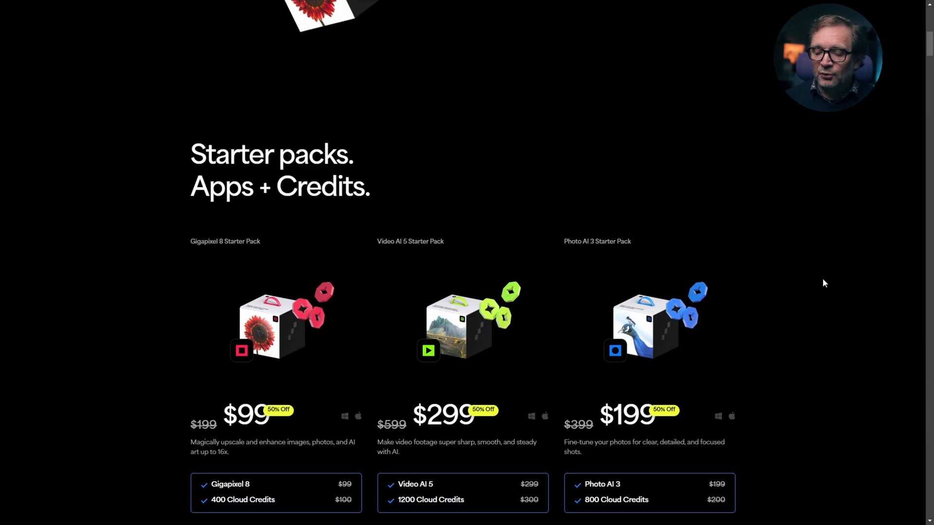
scroll(824, 283, "down", 3)
scroll(825, 281, "down", 1)
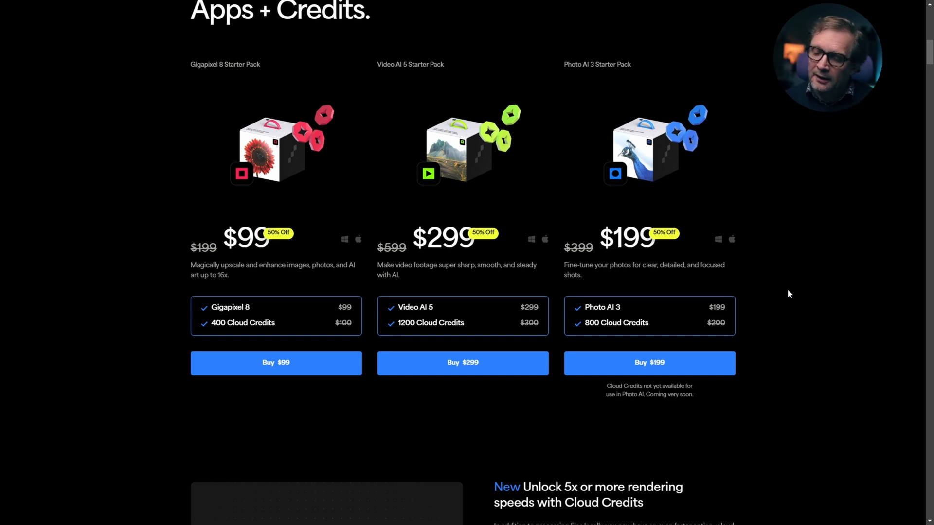
scroll(750, 258, "down", 5)
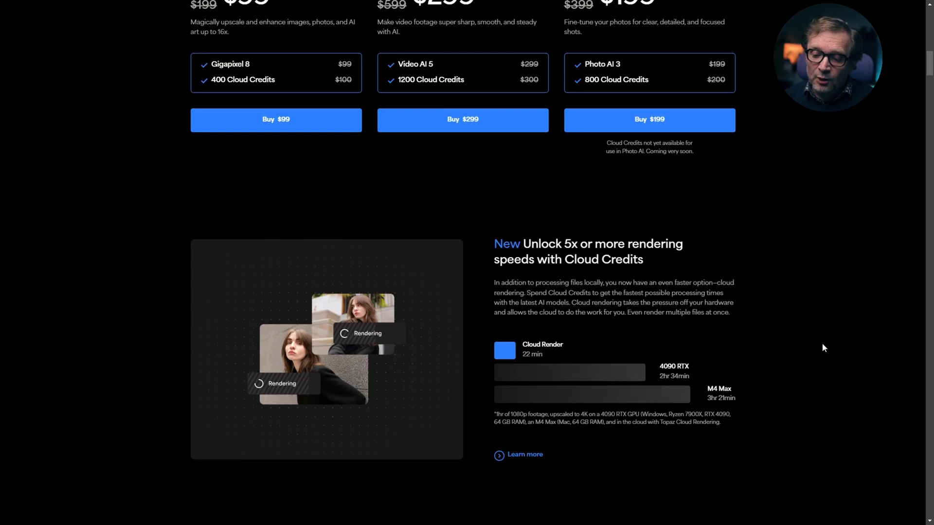
scroll(827, 348, "down", 4)
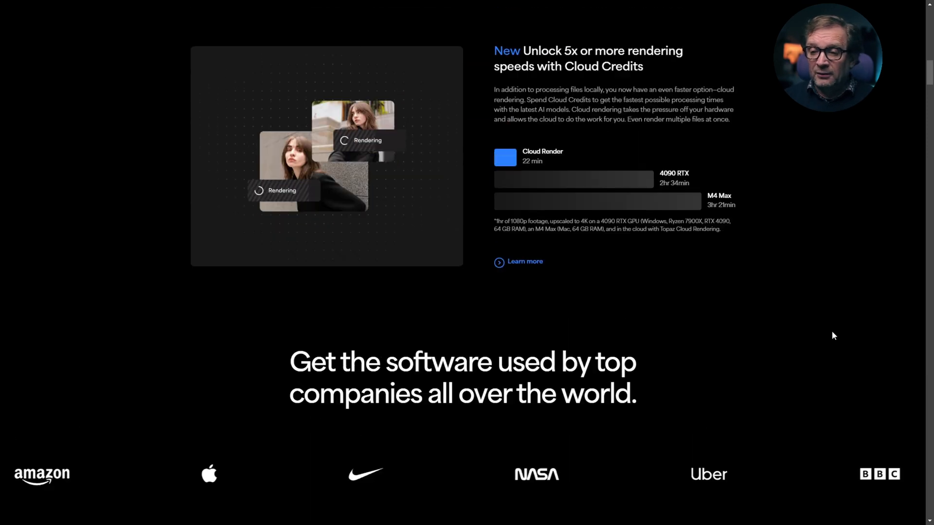
scroll(830, 335, "up", 5)
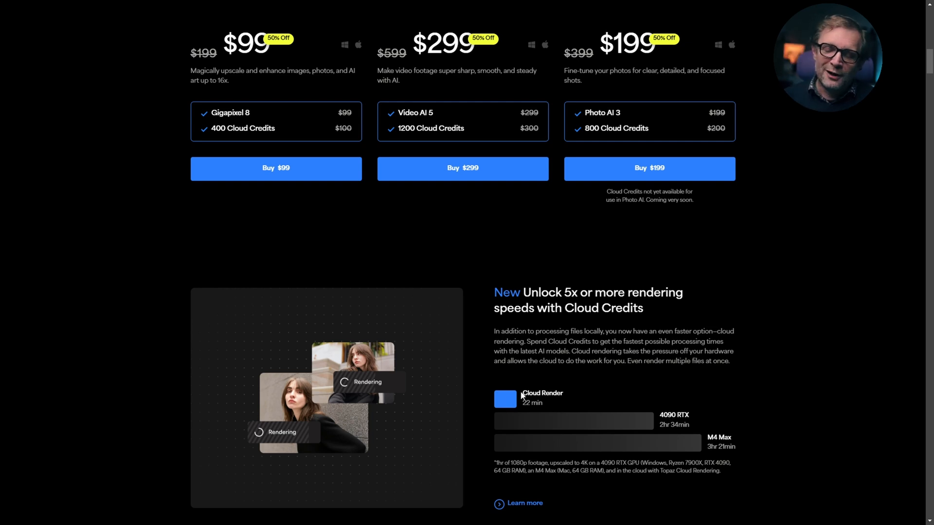
scroll(840, 373, "up", 15)
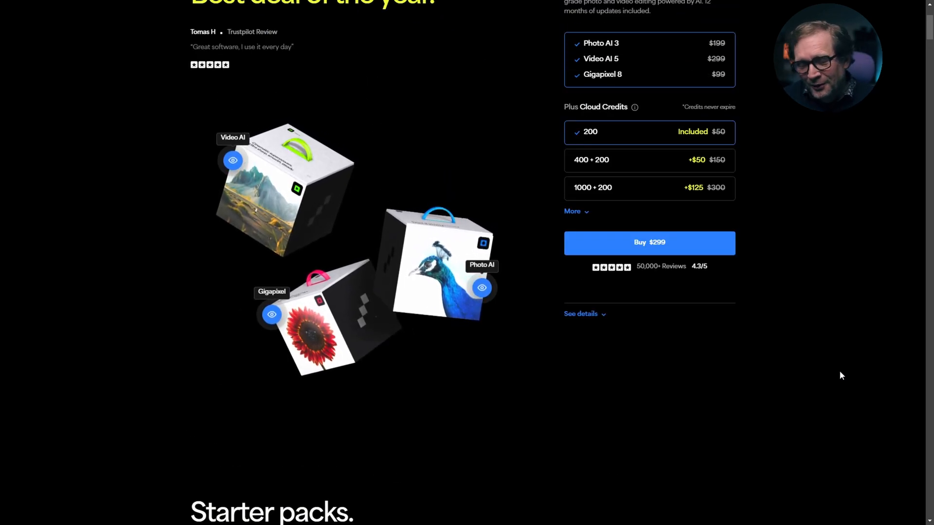
scroll(822, 349, "up", 3)
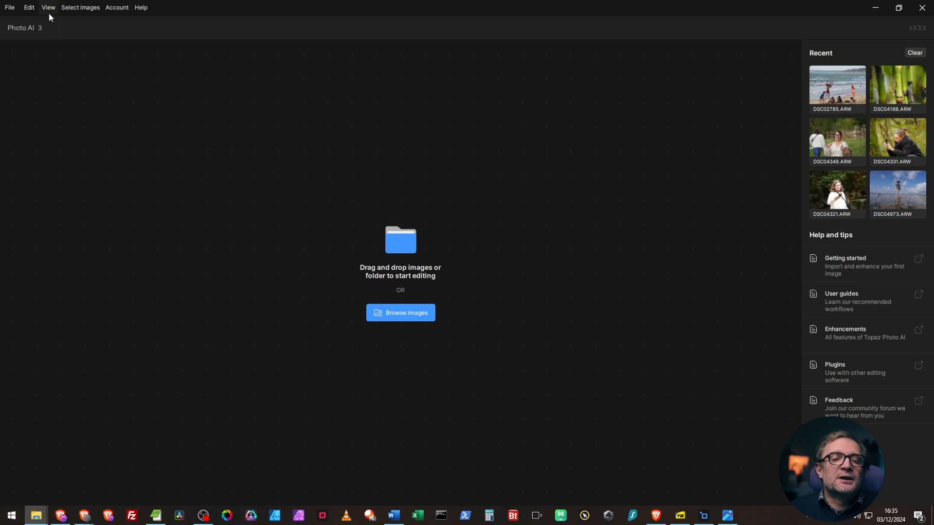
left_click(9, 7)
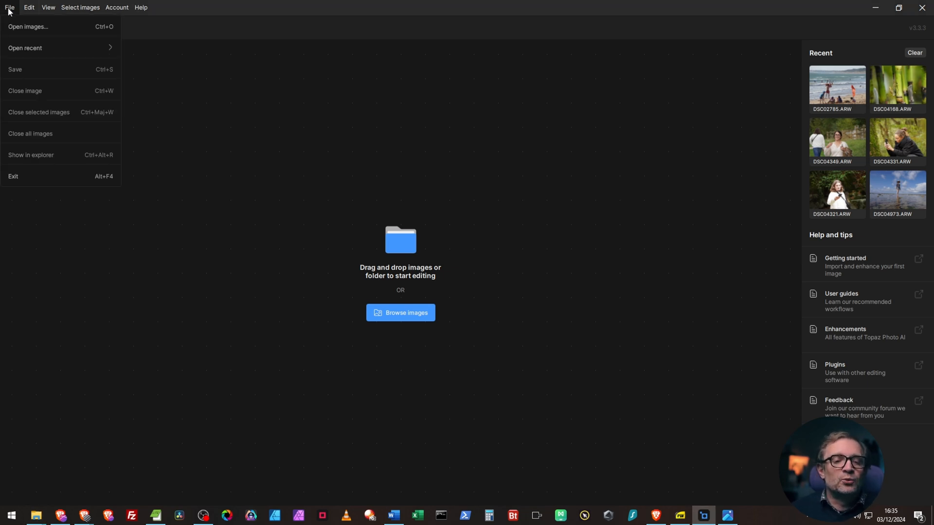
mouse_move(30, 10)
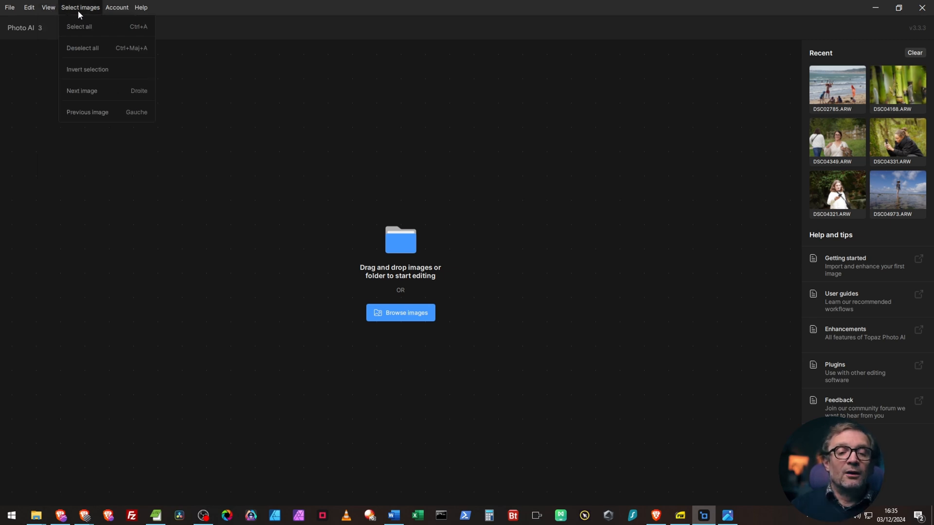
mouse_move(114, 12)
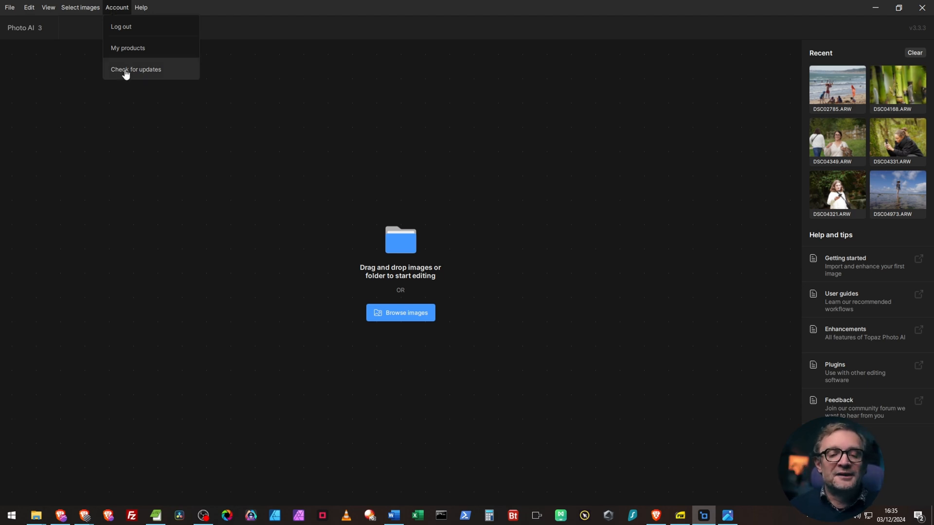
mouse_move(145, 10)
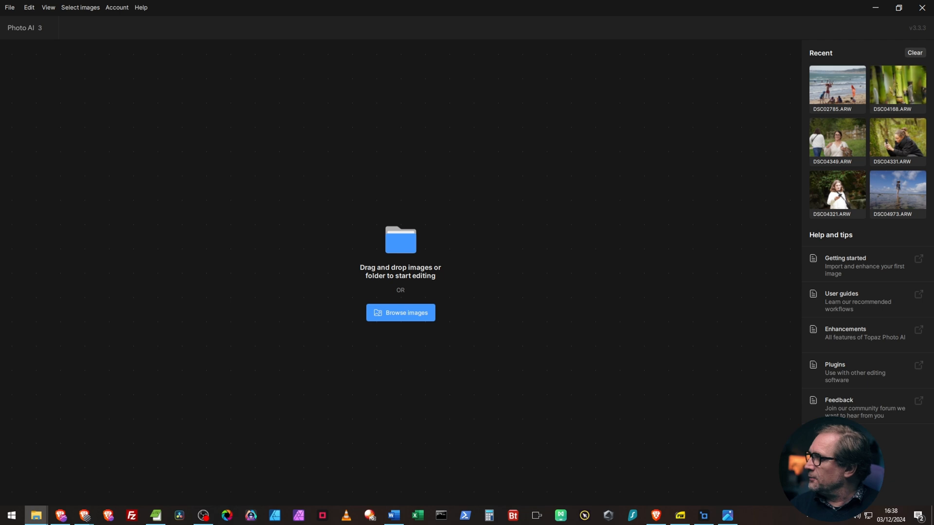
Step: Load the raw photo DSC04168.ARW into the empty Photo AI workspace for analysis
left_click_drag(933, 340, 424, 221)
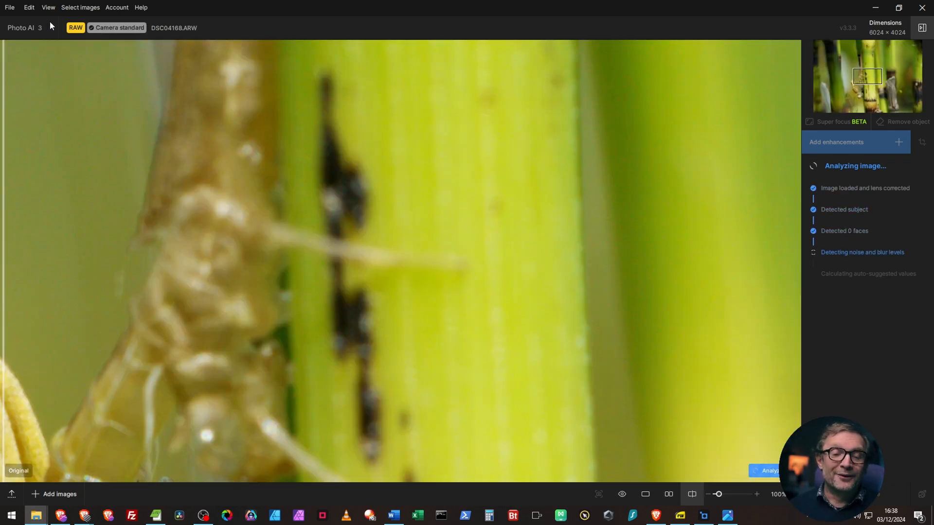
mouse_move(112, 34)
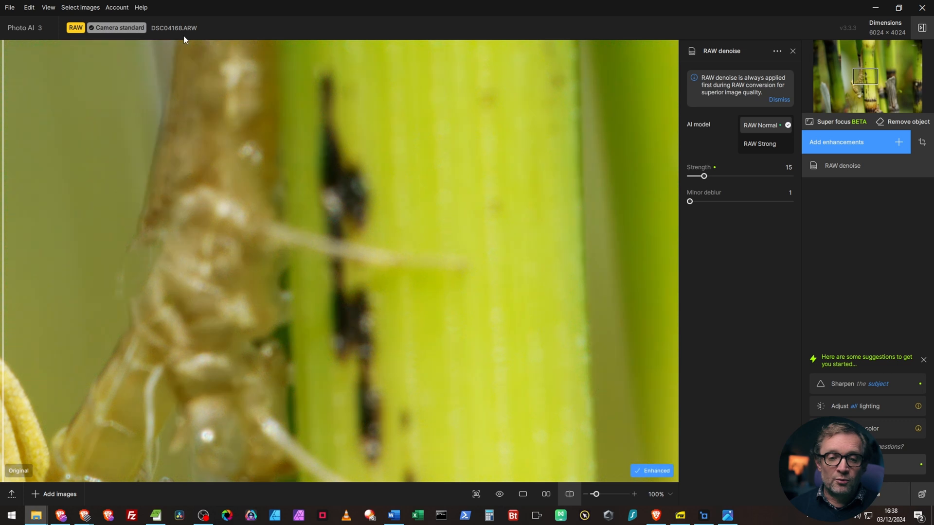
Step: Examine the RAW Normal denoise result on the insect's head, legs and body at several magnifications
scroll(417, 296, "down", 1)
scroll(307, 356, "down", 5)
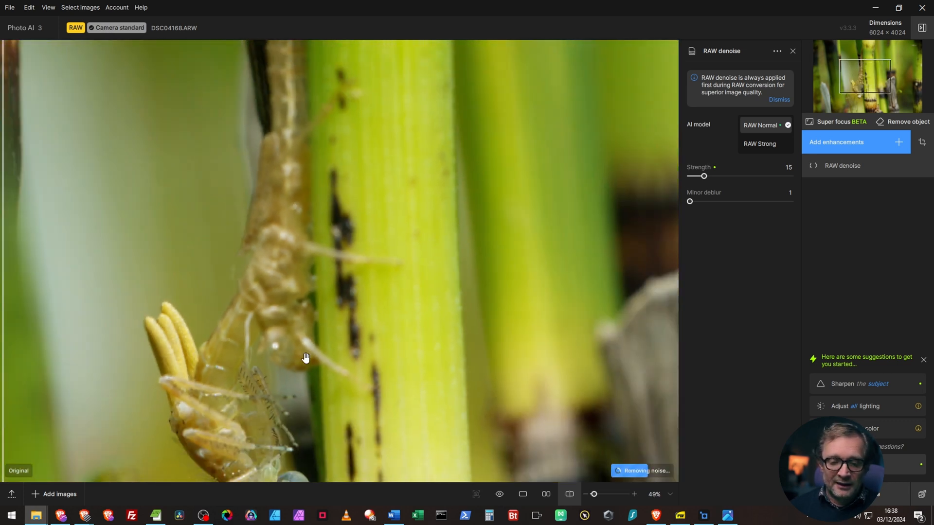
scroll(306, 356, "down", 1)
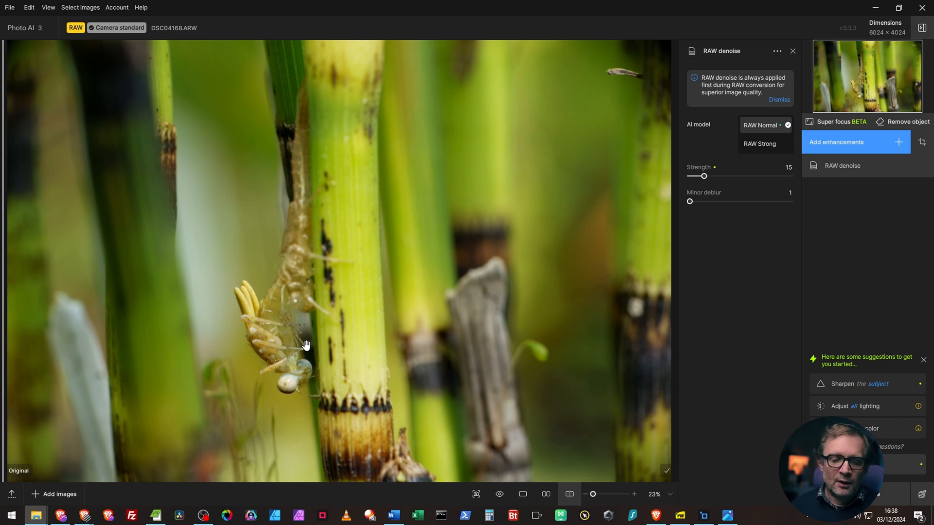
scroll(287, 370, "up", 3)
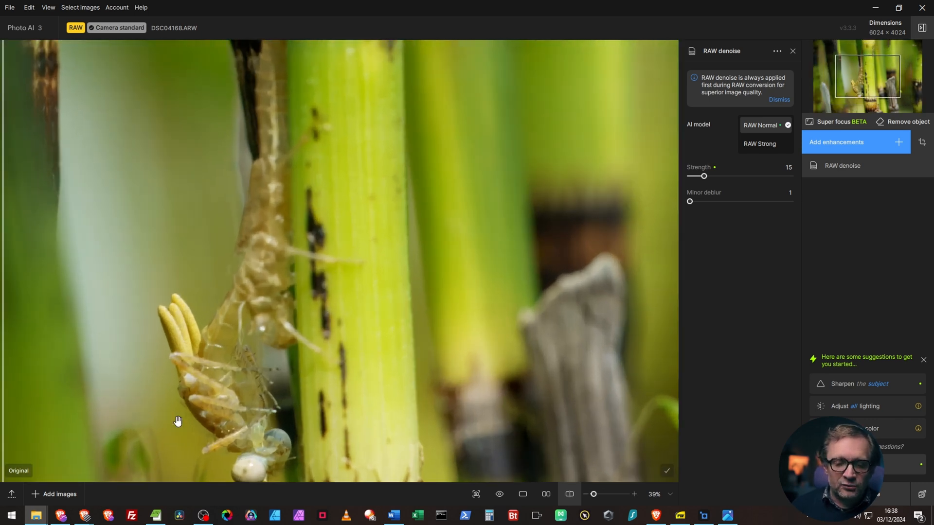
scroll(408, 177, "up", 5)
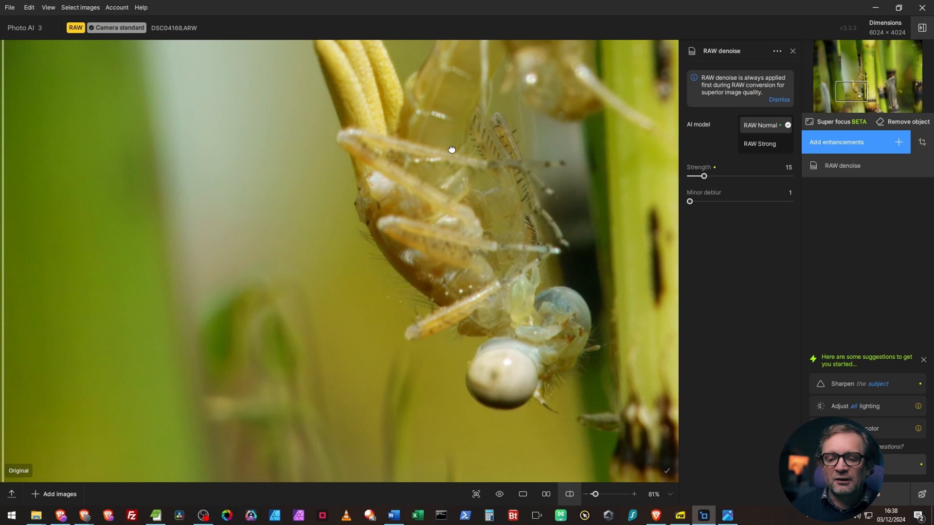
left_click_drag(452, 149, 366, 171)
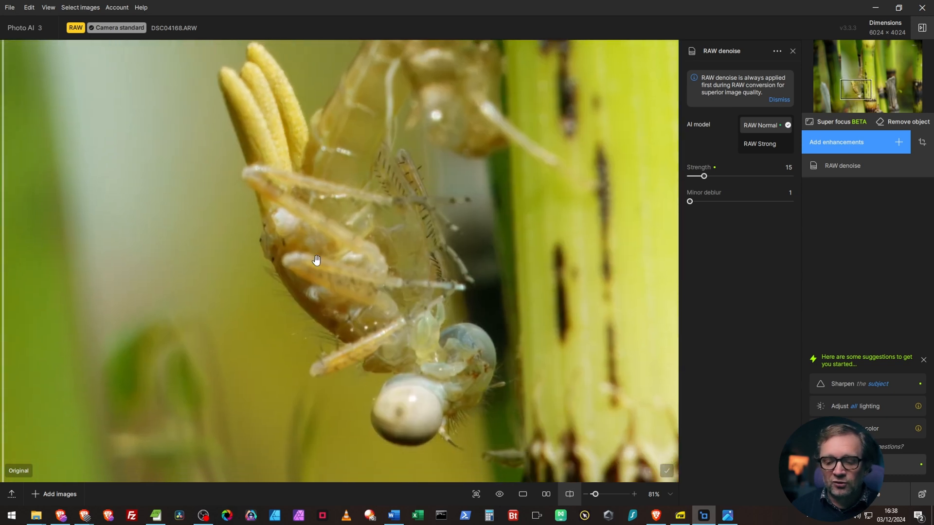
scroll(335, 281, "up", 1)
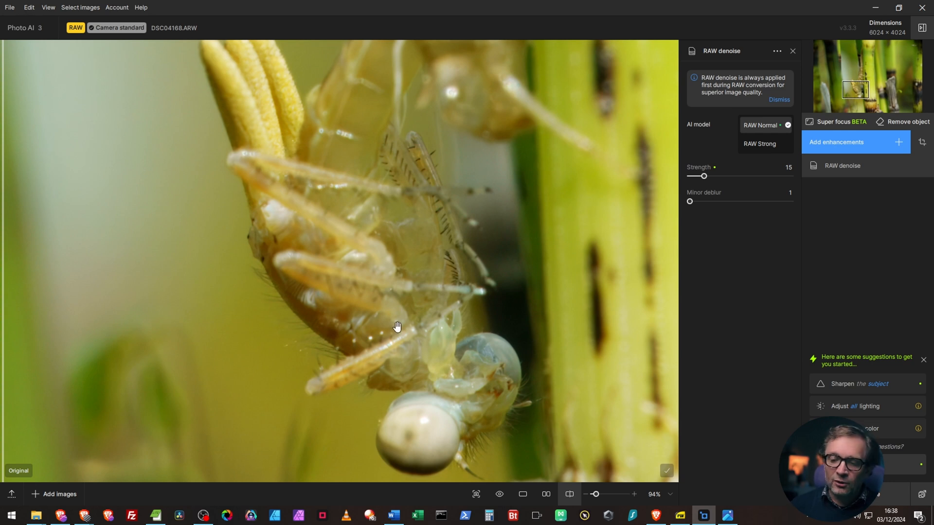
scroll(506, 273, "down", 5)
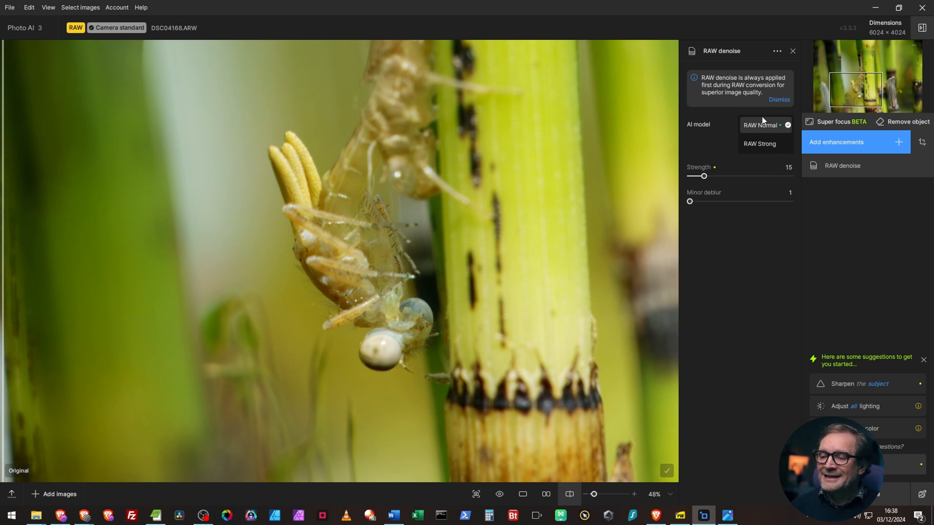
Step: Switch the RAW denoise AI model to RAW Strong and inspect the blurred background around the broken grey stem
left_click(765, 145)
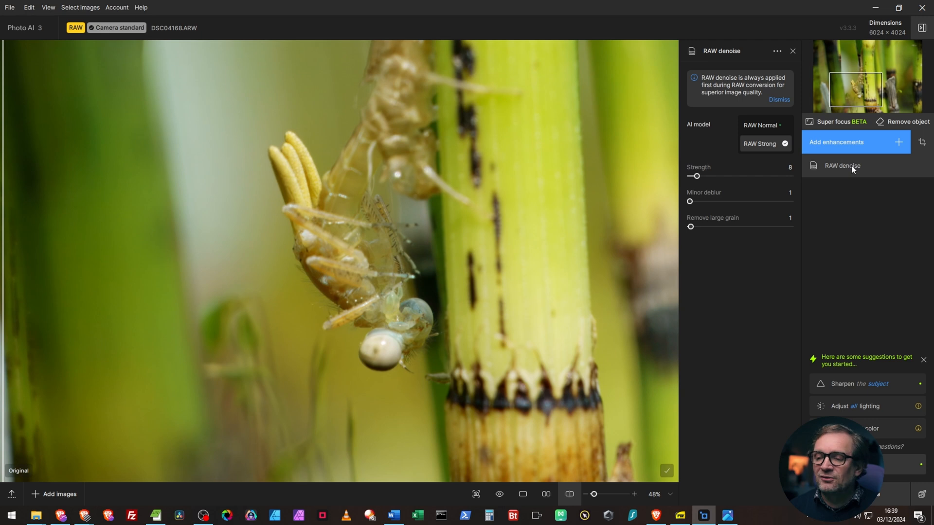
left_click(864, 168)
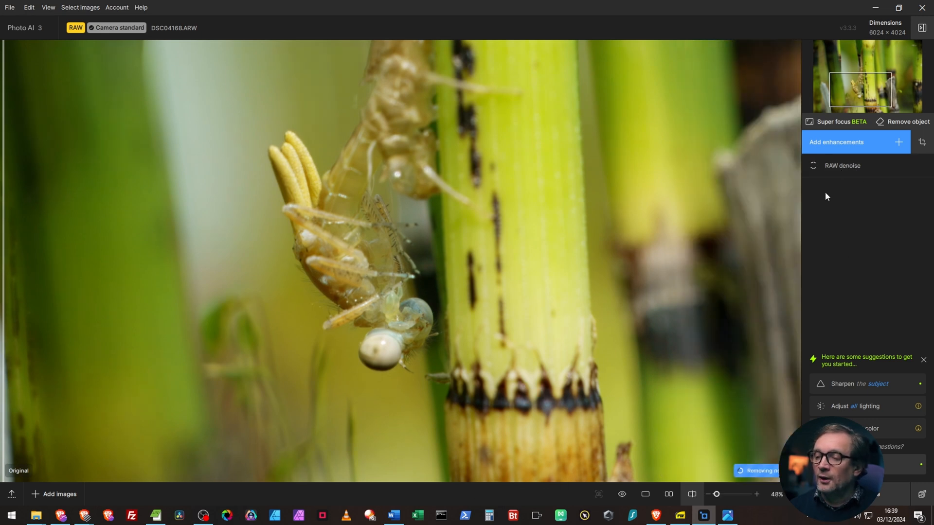
left_click(856, 165)
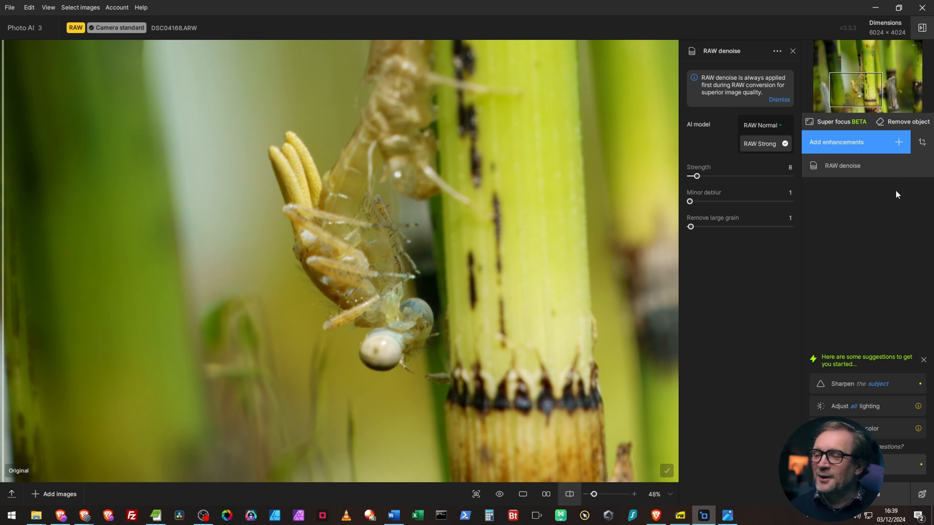
left_click_drag(500, 211, 103, 302)
left_click_drag(563, 340, 275, 332)
scroll(263, 186, "up", 3)
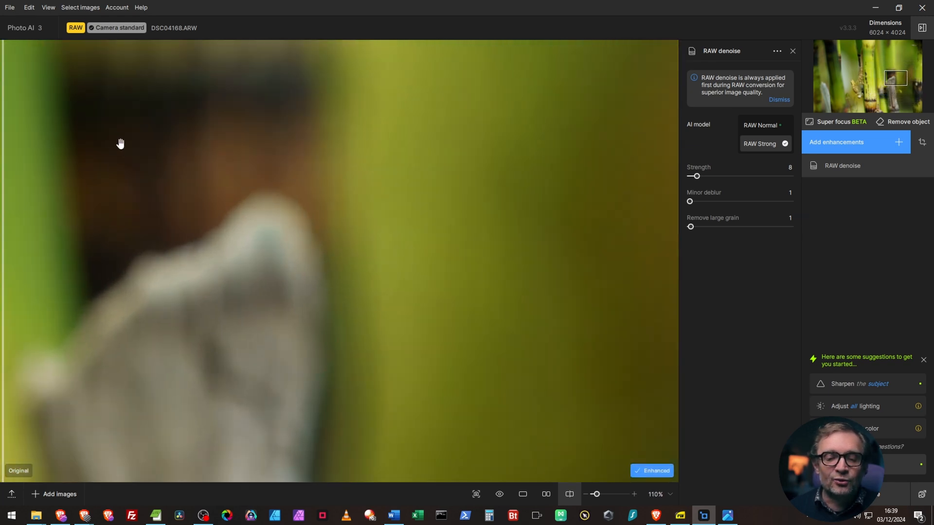
left_click_drag(119, 145, 317, 229)
scroll(306, 217, "up", 1)
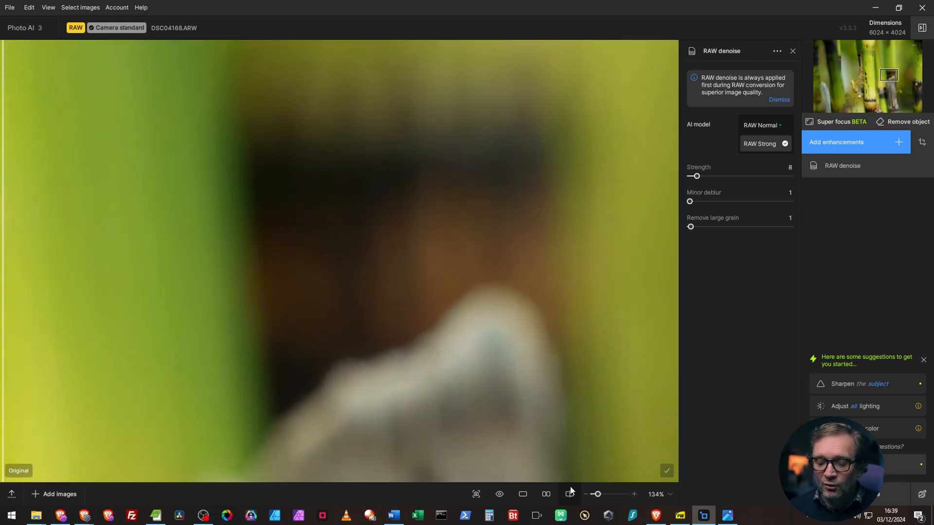
left_click_drag(3, 317, 49, 314)
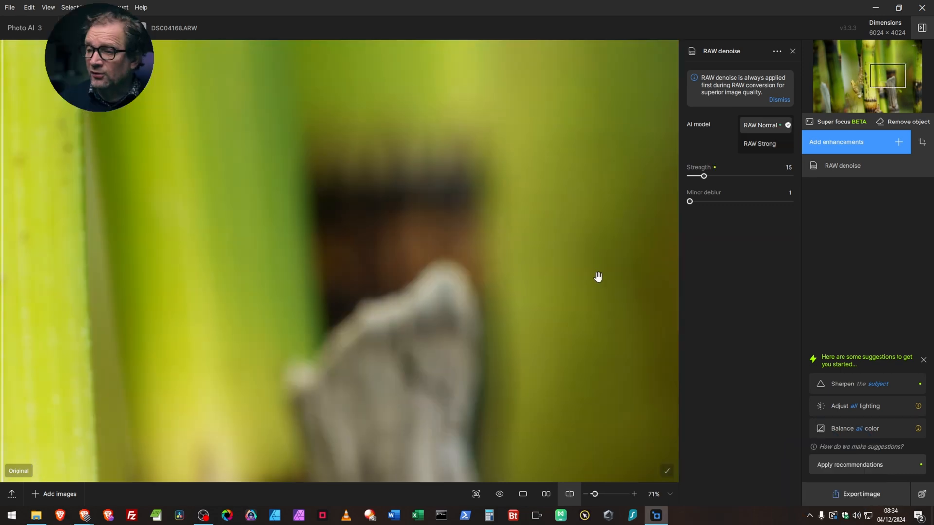
Step: Apply Autopilot to the photo, replacing its existing enhancements
left_click(899, 142)
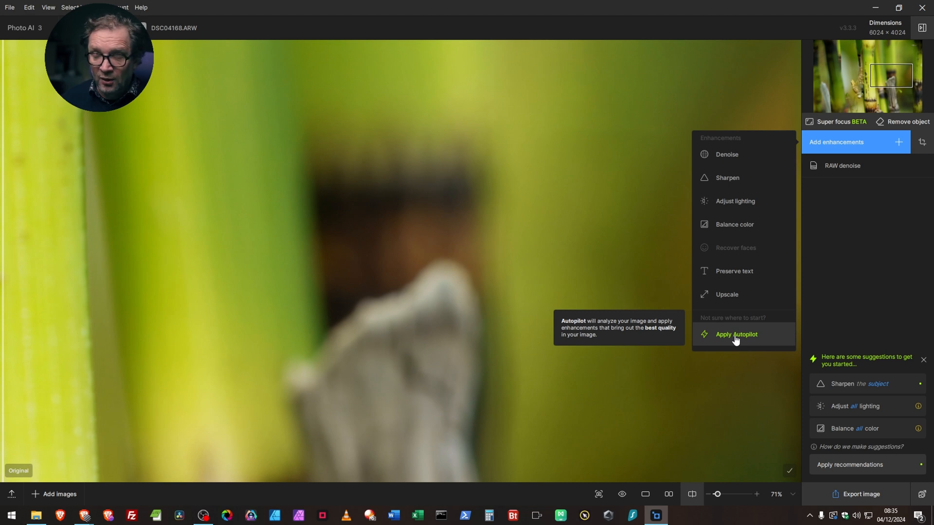
scroll(313, 322, "down", 5)
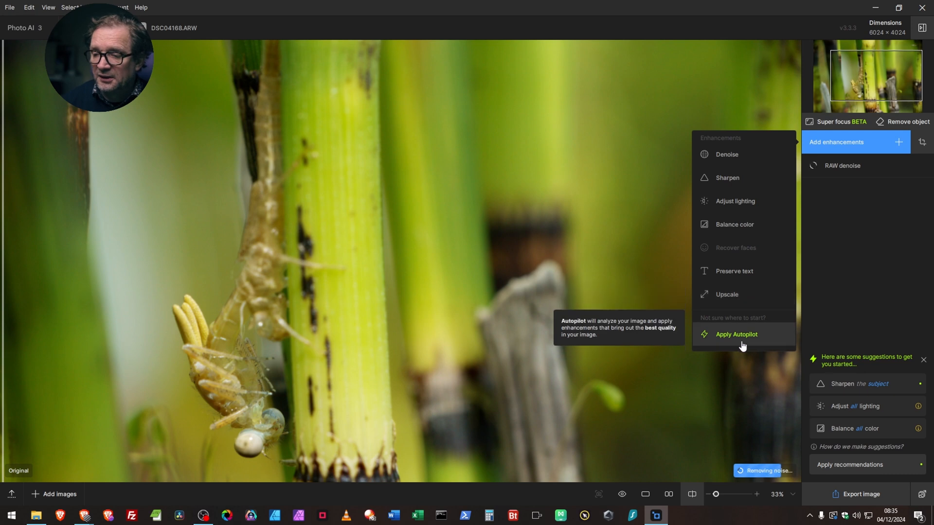
left_click(737, 336)
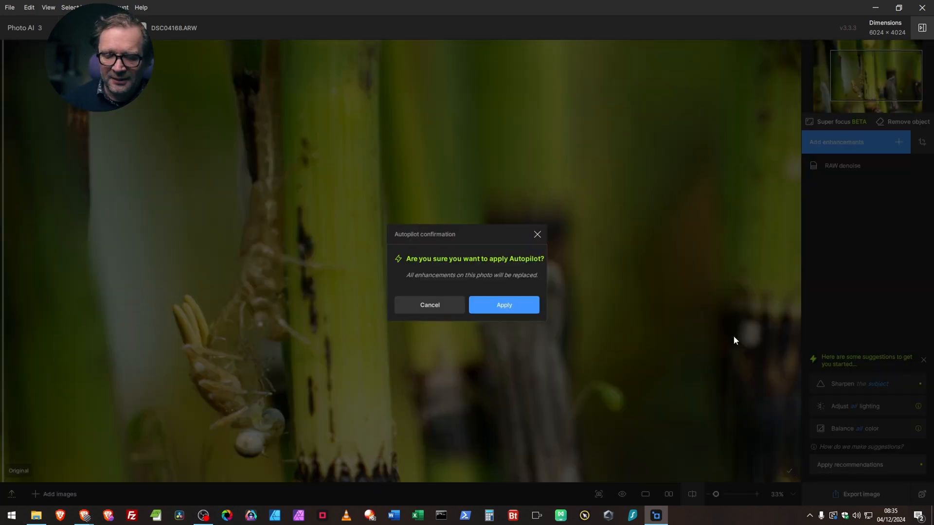
left_click(508, 308)
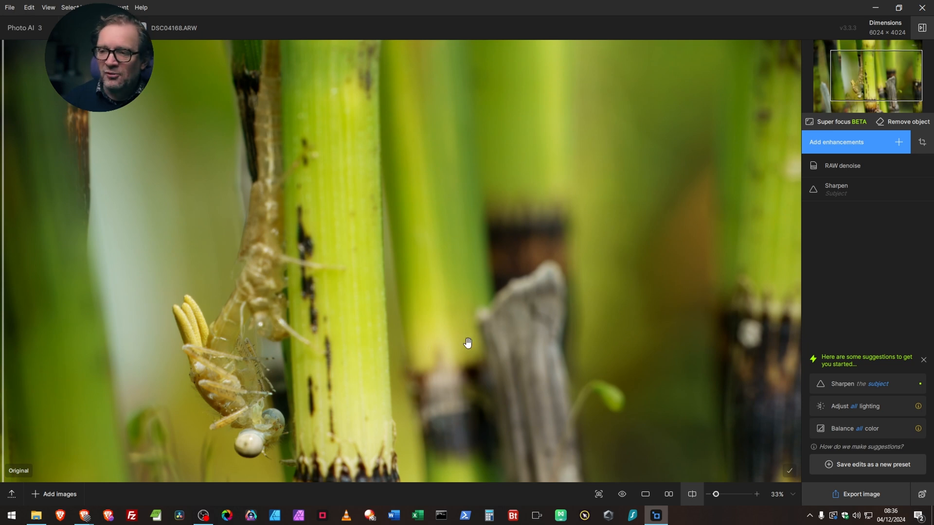
Step: Inspect the Autopilot result on the insect up close and compare it with the original using the preview toggle and split divider
mouse_move(841, 190)
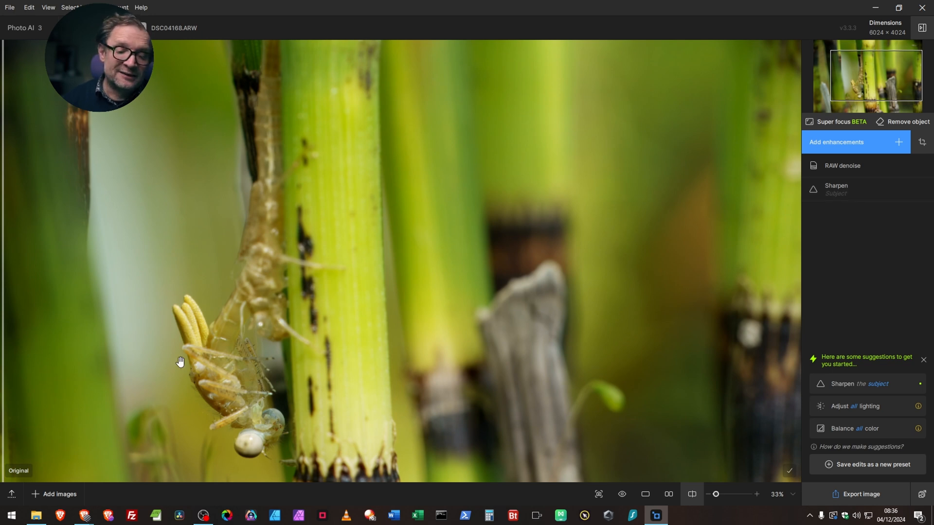
mouse_move(874, 194)
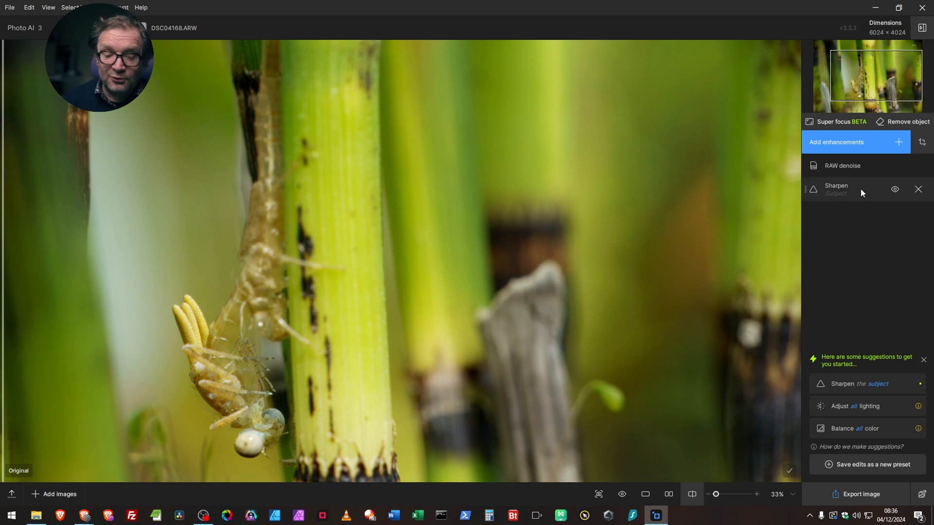
scroll(238, 429, "up", 2)
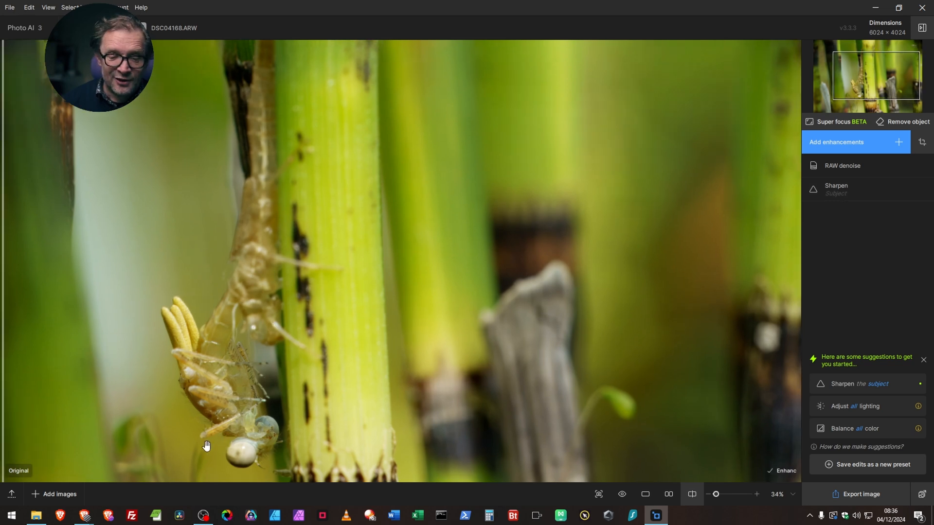
left_click_drag(156, 432, 402, 308)
scroll(398, 307, "up", 3)
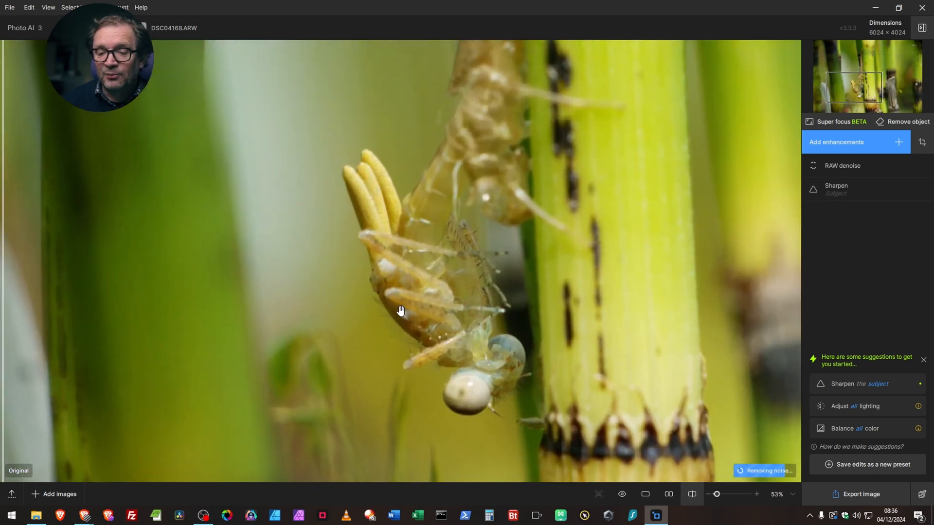
left_click_drag(605, 276, 585, 308)
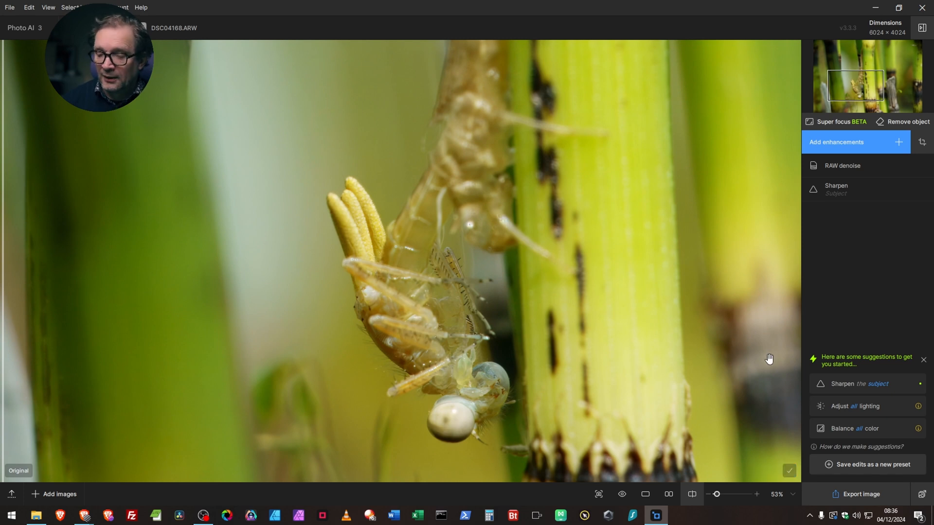
left_click(622, 495)
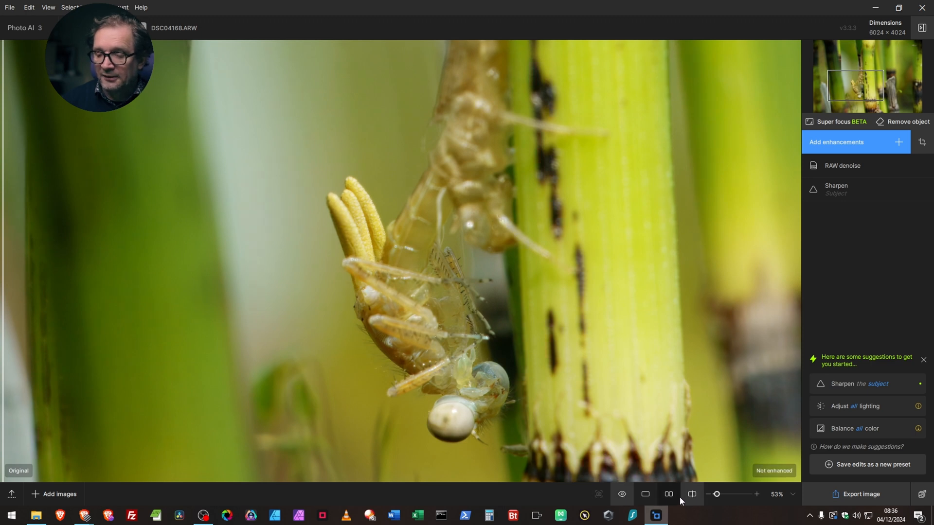
left_click_drag(3, 242, 32, 238)
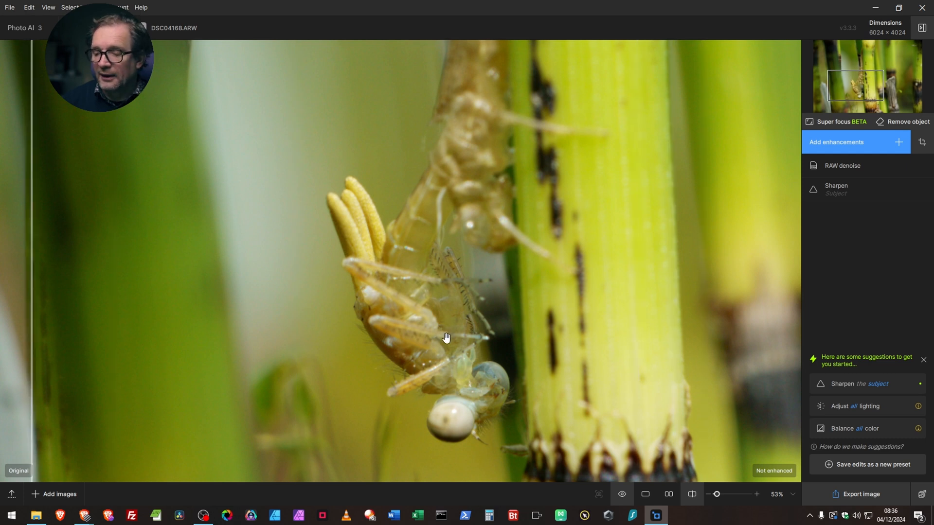
Step: Switch the Sharpen enhancement's AI model to Motion blur and compare the result against the original in the split view
left_click(854, 192)
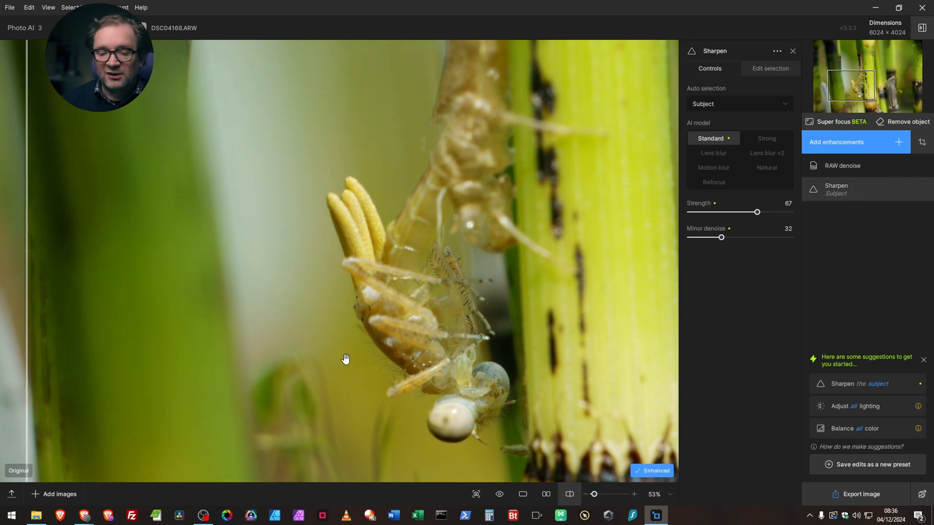
left_click_drag(25, 315, 92, 289)
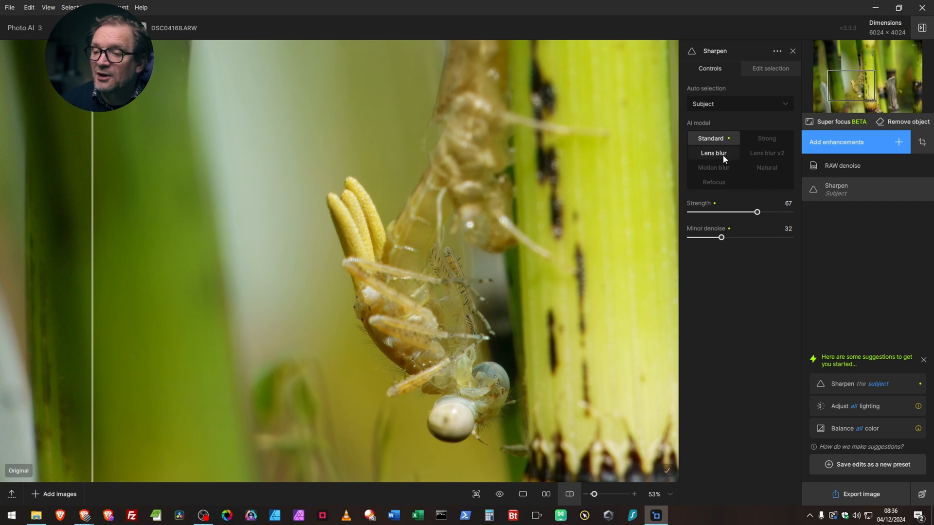
left_click(715, 170)
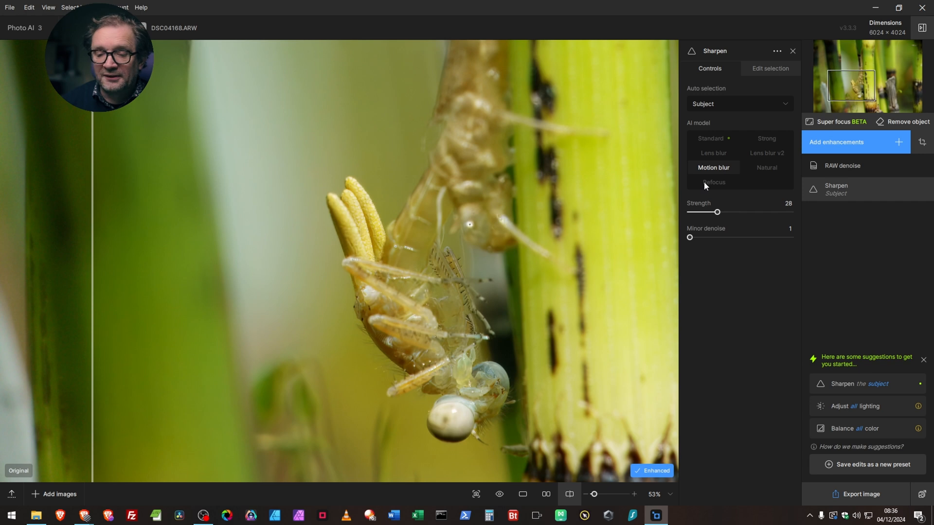
left_click_drag(92, 302, 207, 266)
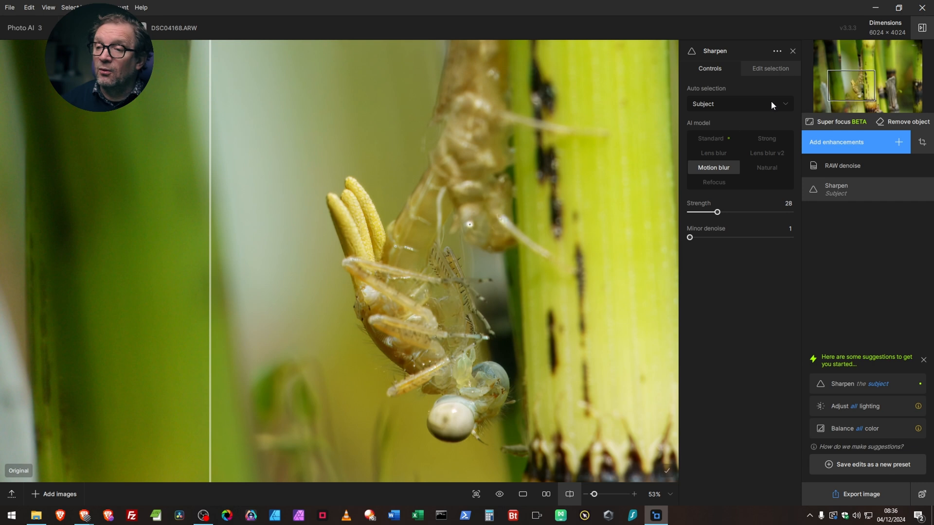
Step: Remove the shed skin and the dark stem marks from the Sharpen selection, keeping the emerging insect masked, and return to the sharpening controls
mouse_move(751, 104)
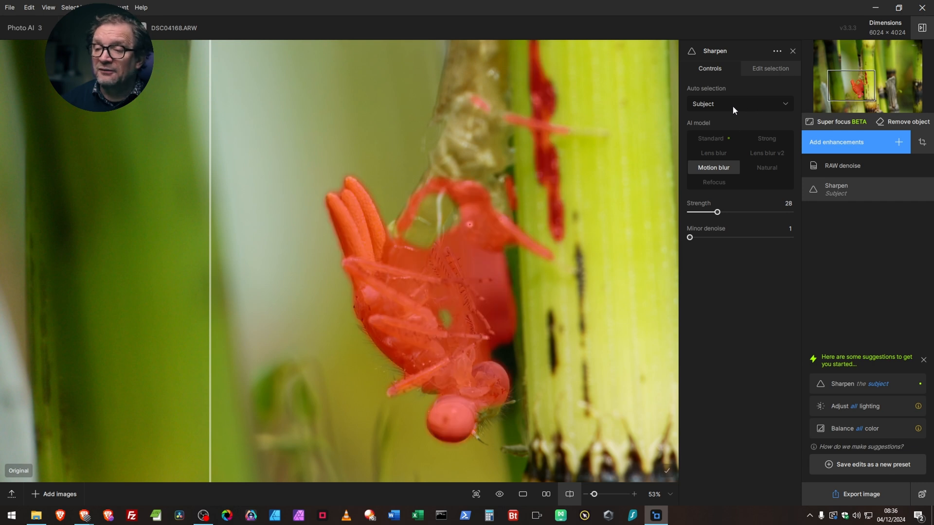
left_click(777, 72)
scroll(527, 240, "down", 2)
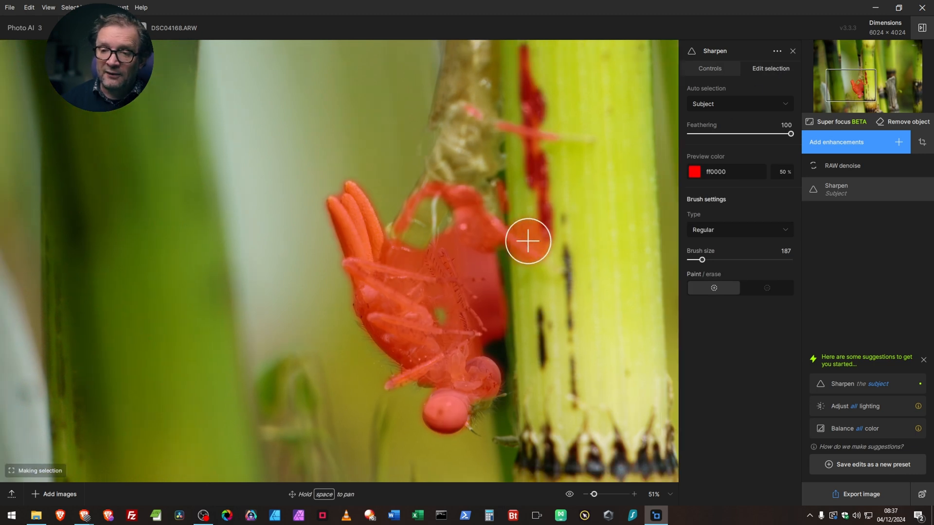
scroll(529, 240, "down", 1)
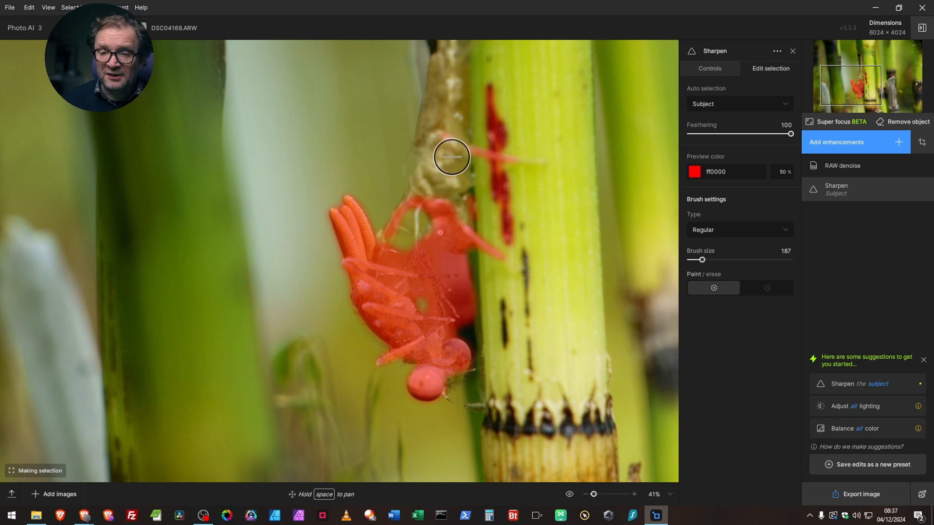
left_click(438, 140, "alt")
mouse_move(438, 140)
left_mouse_down()
mouse_move(520, 160)
mouse_move(492, 93)
mouse_move(490, 186)
mouse_move(517, 235)
mouse_move(511, 252)
mouse_move(489, 239)
mouse_move(472, 197)
mouse_move(434, 188)
mouse_move(397, 225)
mouse_move(454, 216)
mouse_move(462, 239)
mouse_move(443, 236)
mouse_move(487, 277)
mouse_move(488, 289)
mouse_move(477, 291)
mouse_move(481, 275)
mouse_move(488, 325)
mouse_move(517, 323)
left_mouse_up()
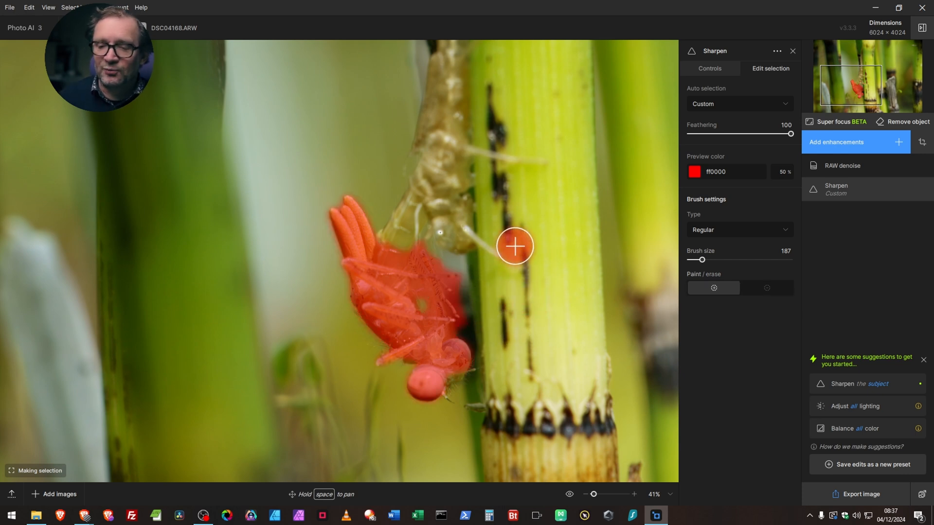
left_click(712, 69)
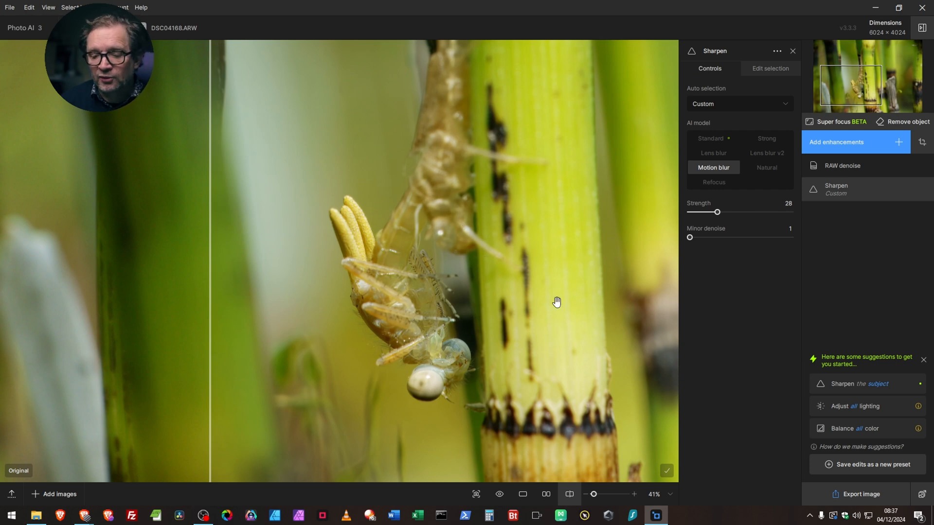
Step: Add a Balance color enhancement to the whole photo
scroll(534, 289, "down", 1)
scroll(530, 296, "down", 1)
scroll(506, 317, "down", 1)
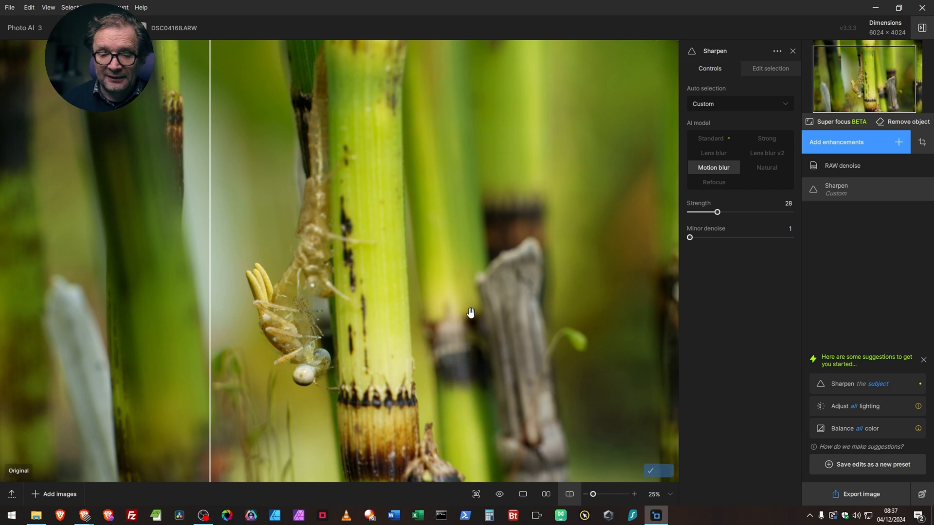
left_click(899, 141)
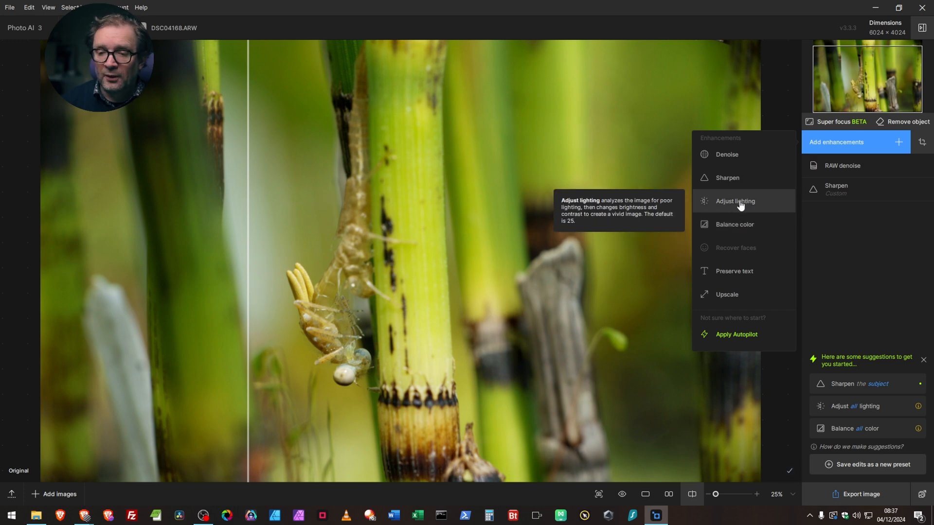
left_click(738, 226)
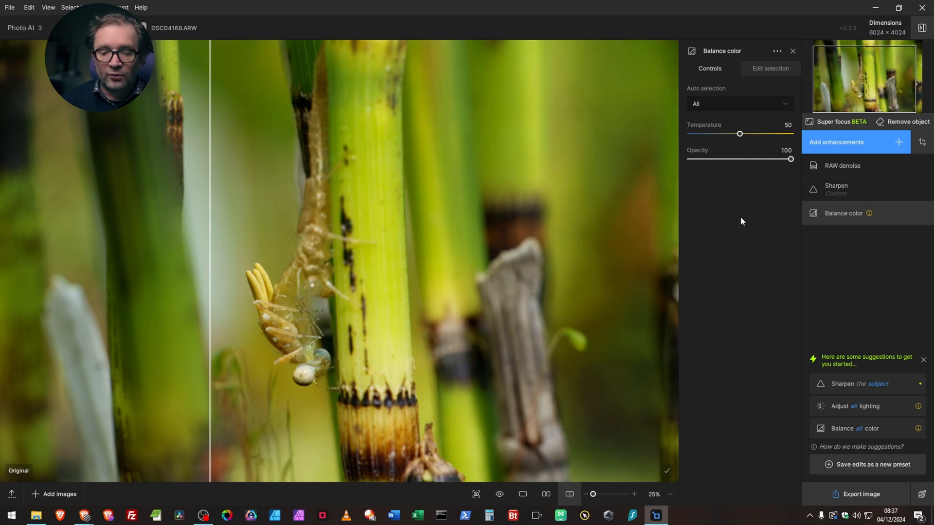
Step: Compare the Balance color result with the original across the whole photo using the split divider
left_click_drag(211, 354, 148, 349)
scroll(355, 292, "down", 1)
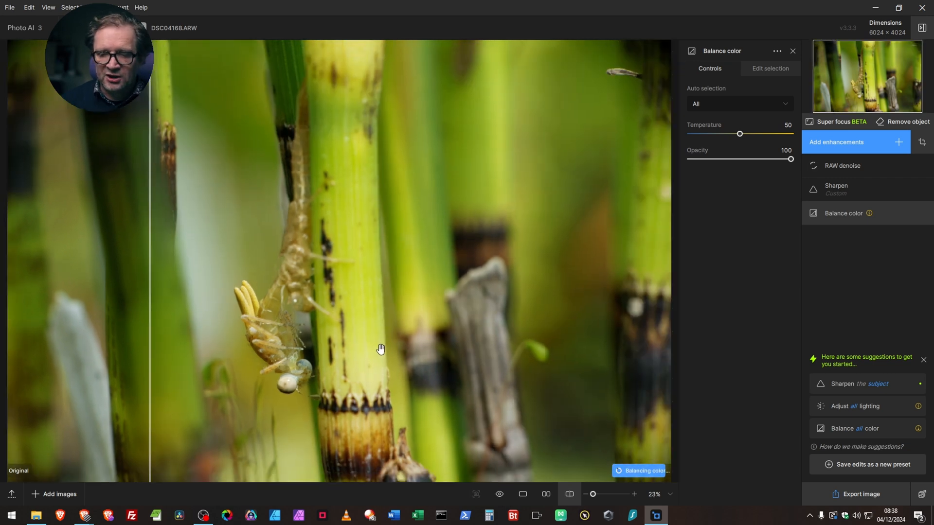
left_click_drag(149, 308, 78, 301)
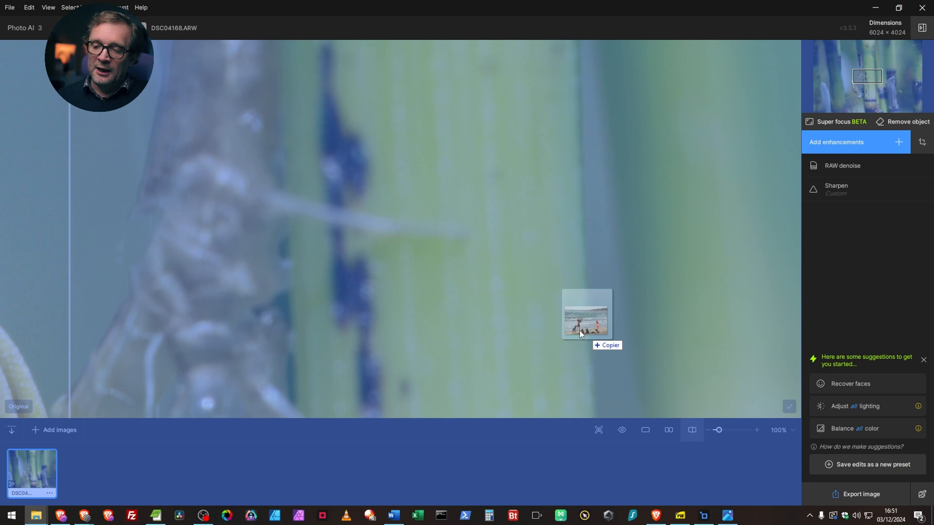
Step: Add the raw beach photo DSC02785.ARW and inspect its RAW denoise result on the surfer and the children
left_click_drag(579, 331, 324, 273)
left_click_drag(199, 202, 541, 312)
left_click_drag(58, 173, 54, 247)
scroll(486, 190, "up", 1)
scroll(326, 282, "down", 5)
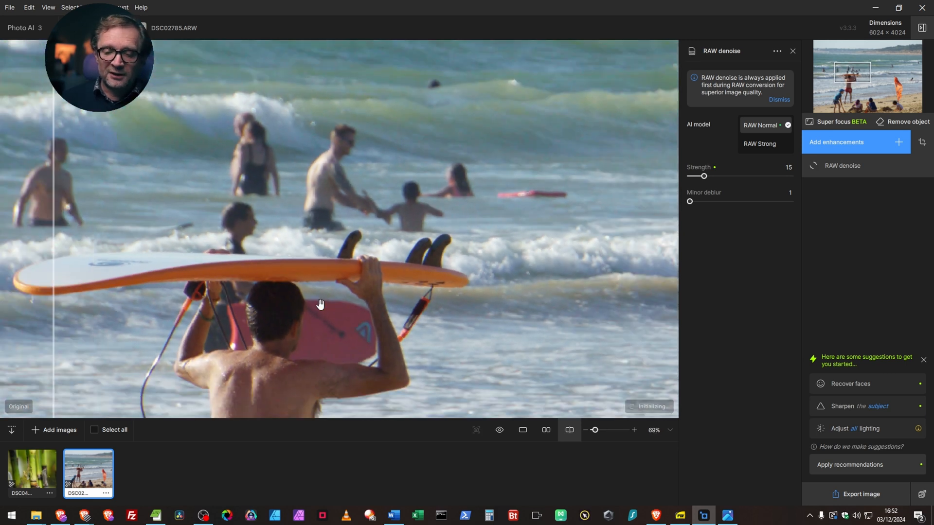
scroll(317, 328, "down", 2)
left_click_drag(398, 358, 346, 255)
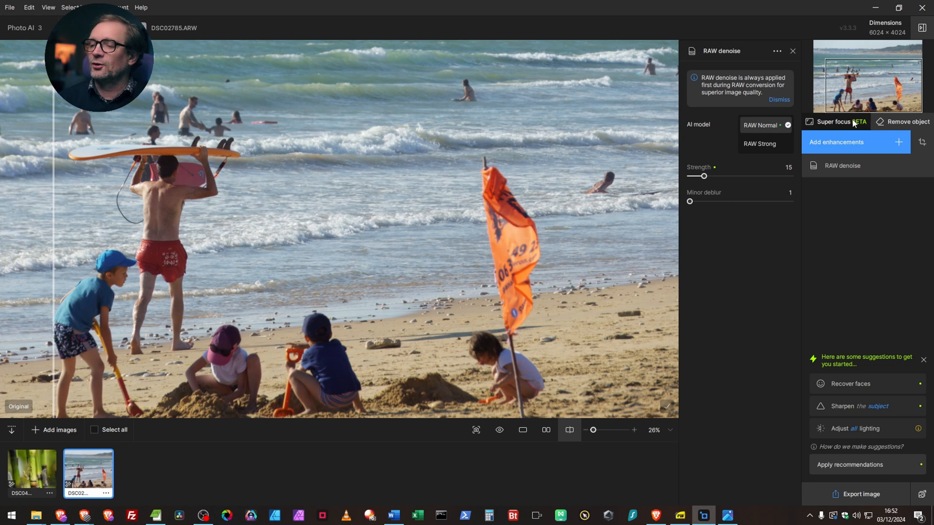
Step: Remove the orange flag from the beach photo with the Regular Remove brush and compare the result with the original
left_click(900, 122)
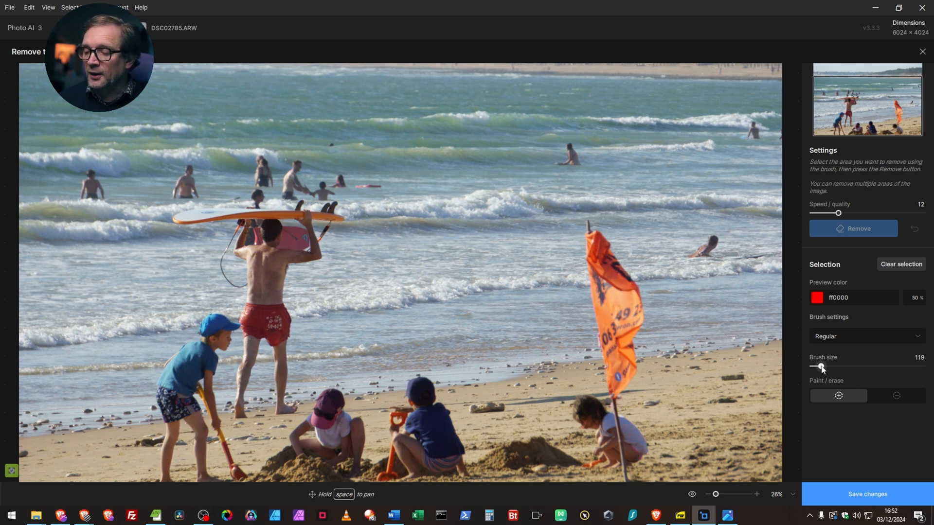
left_click(919, 339)
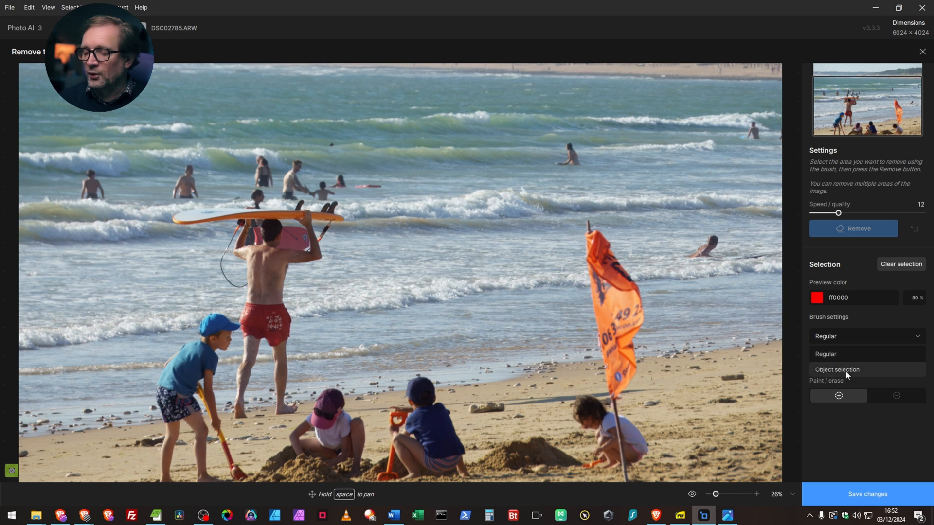
left_click(885, 429)
mouse_move(588, 221)
left_mouse_down()
mouse_move(601, 361)
mouse_move(615, 397)
mouse_move(632, 373)
mouse_move(627, 345)
mouse_move(640, 306)
mouse_move(600, 236)
mouse_move(615, 384)
mouse_move(629, 297)
mouse_move(617, 282)
mouse_move(619, 323)
mouse_move(605, 294)
left_mouse_up()
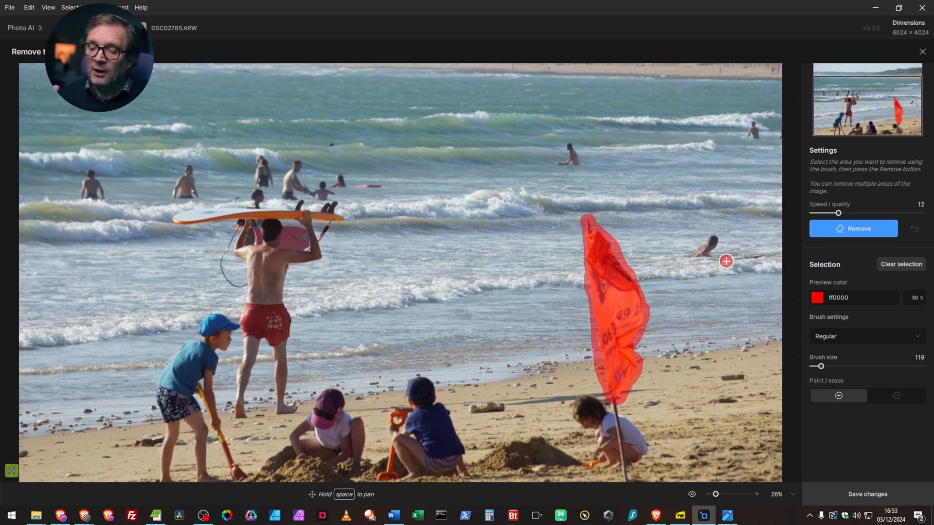
left_click(865, 231)
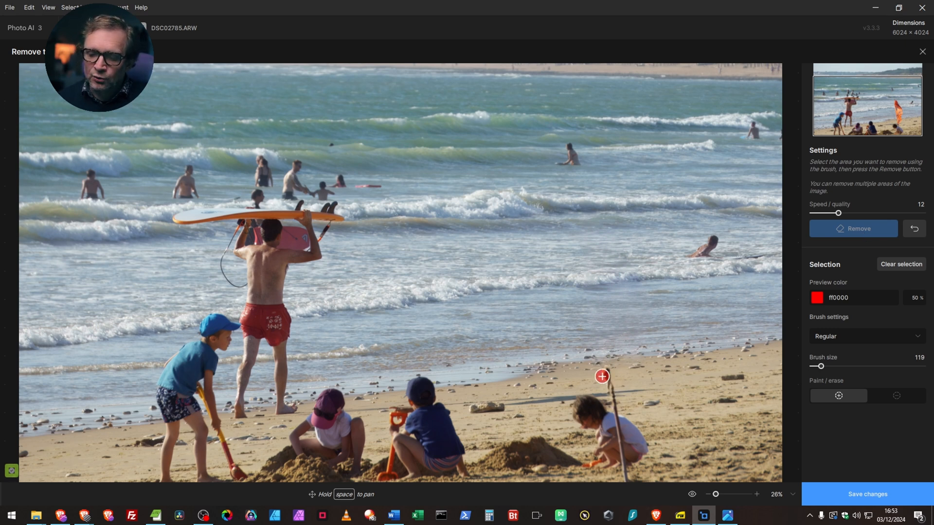
left_click(693, 495)
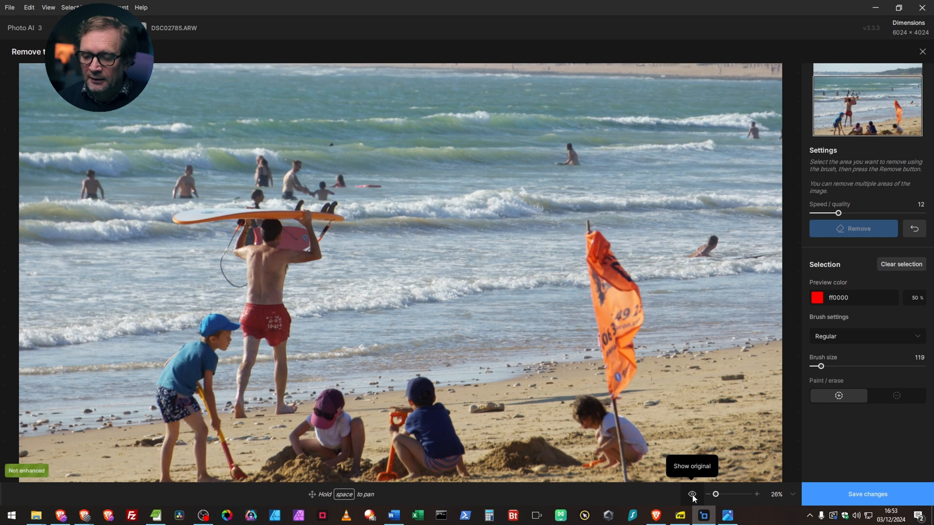
left_click(692, 495)
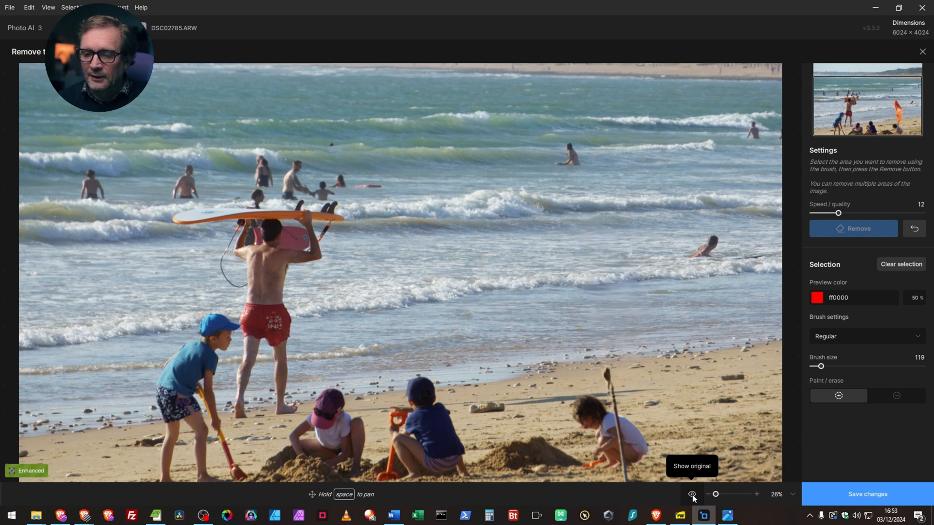
left_click(693, 495)
left_click(693, 494)
left_click(692, 494)
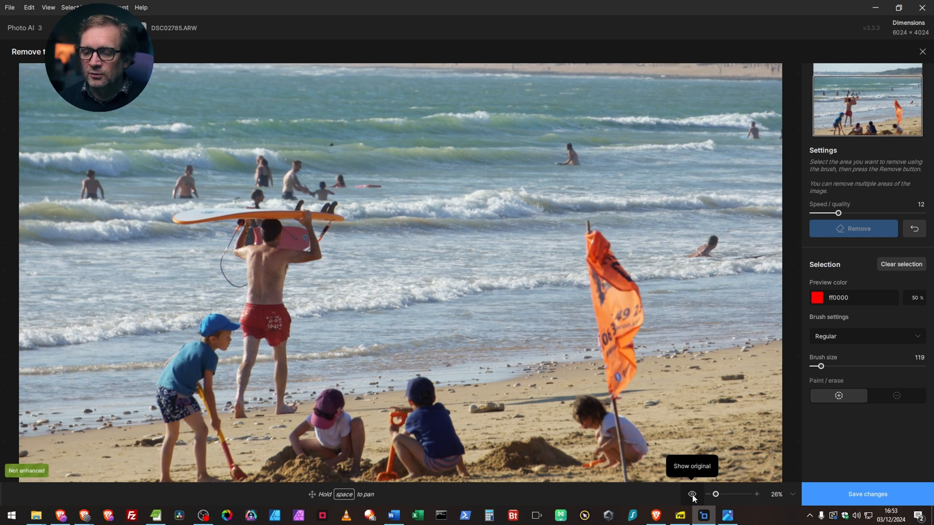
left_click(692, 494)
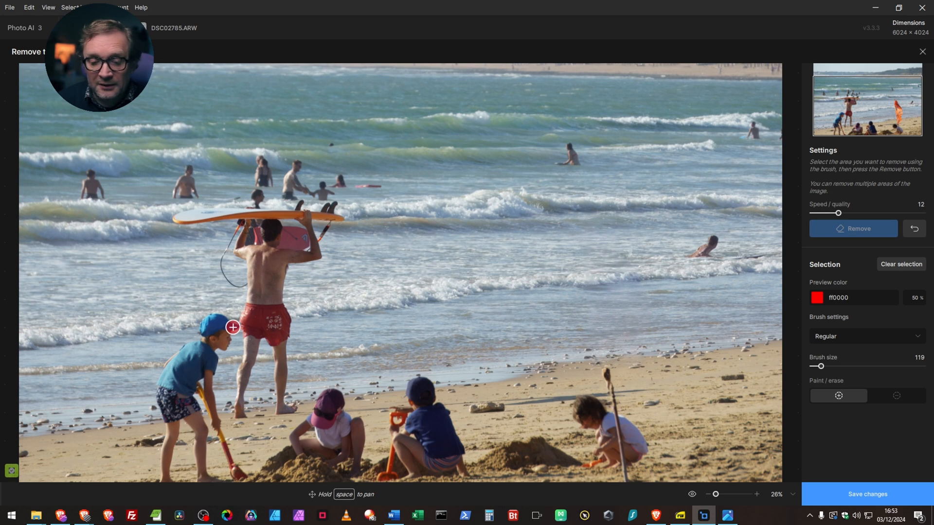
Step: Paint over the child in the blue cap with the spade, remove him, and compare the photo with the original
mouse_move(233, 326)
left_mouse_down()
mouse_move(176, 356)
mouse_move(161, 397)
mouse_move(156, 458)
mouse_move(167, 494)
mouse_move(162, 396)
mouse_move(175, 483)
mouse_move(179, 409)
mouse_move(198, 450)
mouse_move(201, 485)
mouse_move(217, 478)
mouse_move(203, 421)
mouse_move(181, 392)
mouse_move(180, 403)
mouse_move(174, 381)
mouse_move(217, 334)
mouse_move(226, 342)
mouse_move(212, 355)
mouse_move(208, 400)
mouse_move(235, 474)
mouse_move(194, 391)
mouse_move(198, 361)
mouse_move(180, 400)
left_mouse_up()
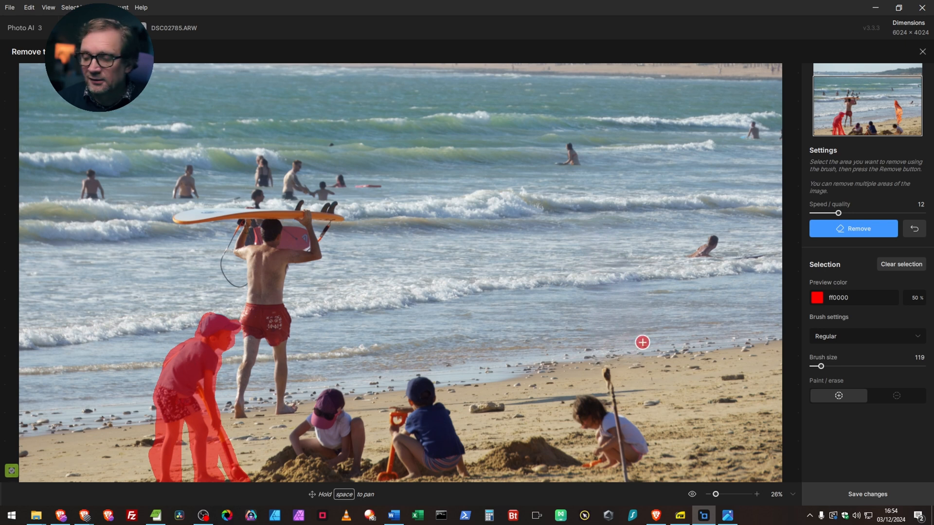
left_click(851, 229)
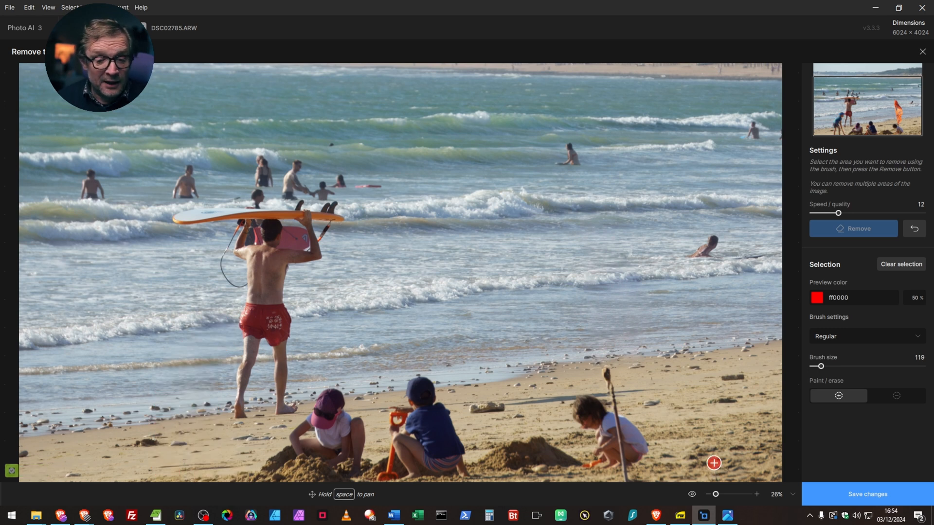
left_click(693, 495)
left_click(694, 496)
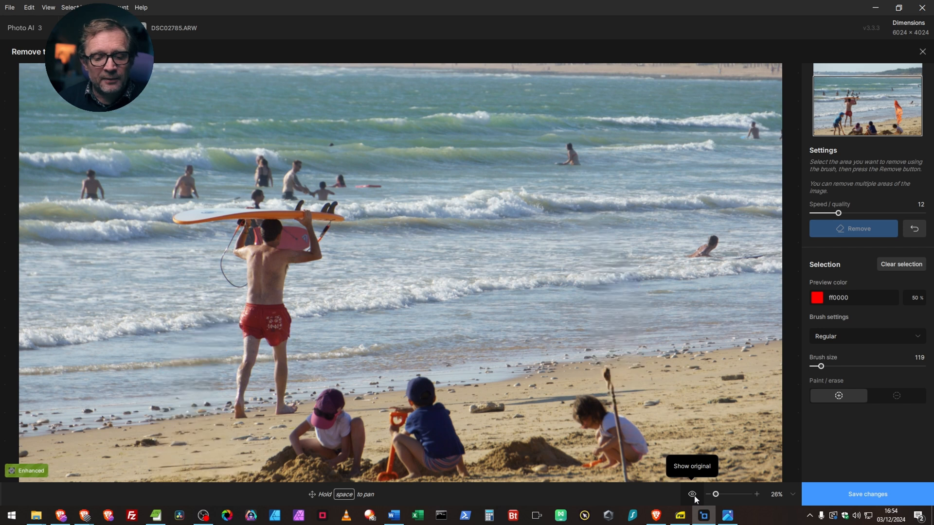
left_click(694, 496)
left_click(694, 496)
left_click(693, 496)
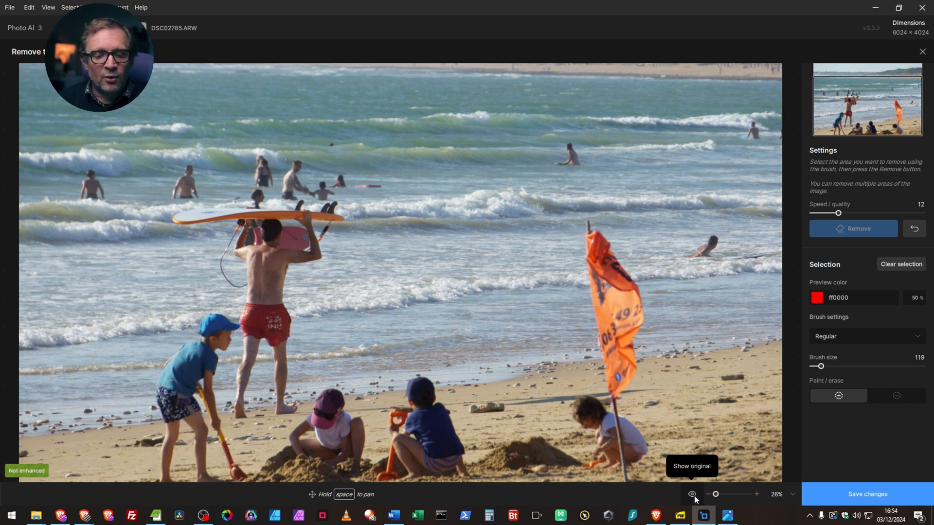
left_click(694, 496)
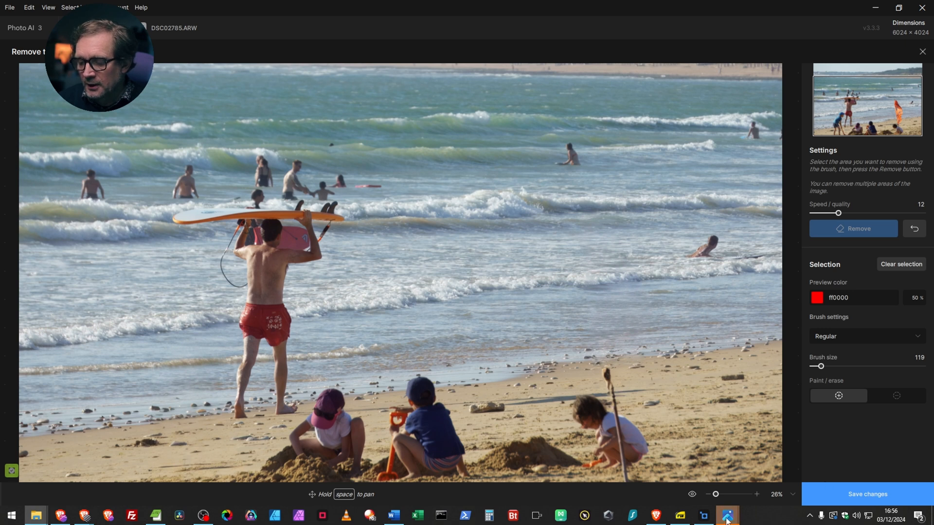
Step: Switch to the Windows photo viewer, examine the unprocessed DSC04967.ARW overall and up close on the leaves and flowers, and close it
mouse_move(729, 521)
left_click(759, 481)
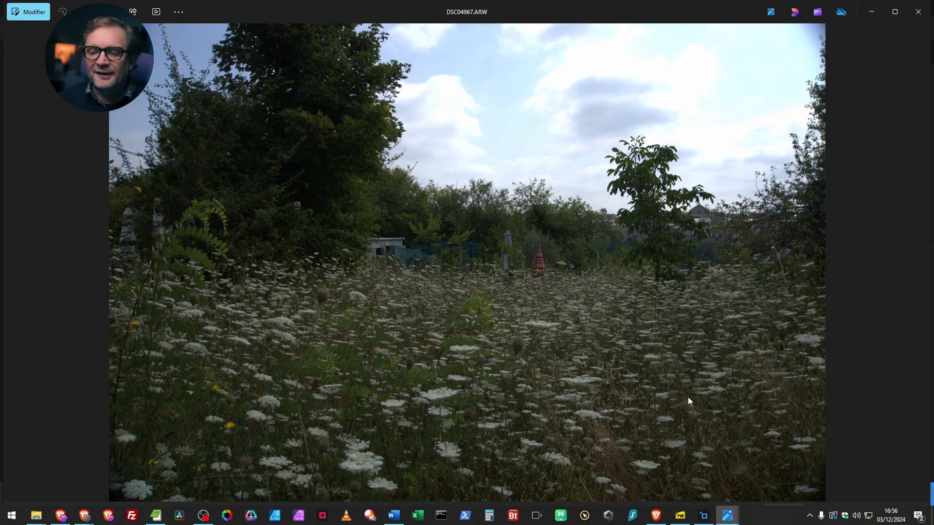
scroll(385, 366, "up", 3)
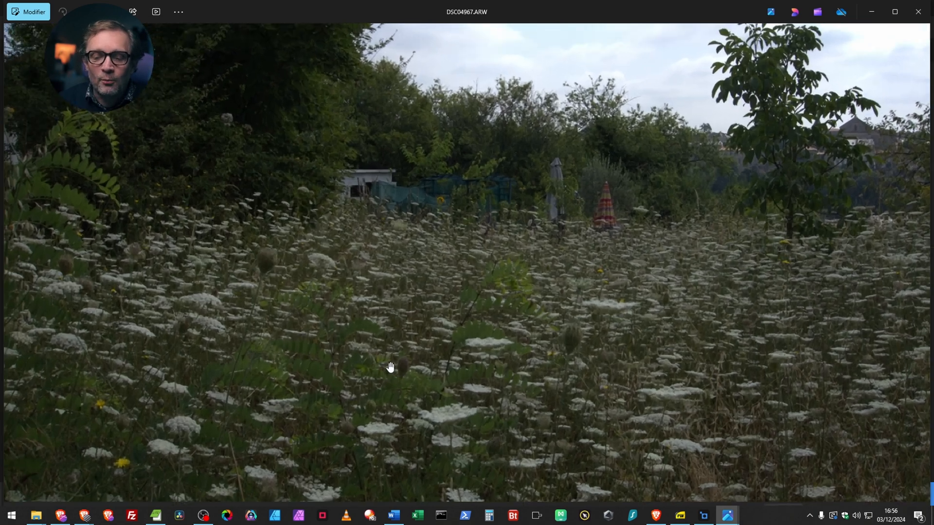
scroll(372, 219, "down", 3)
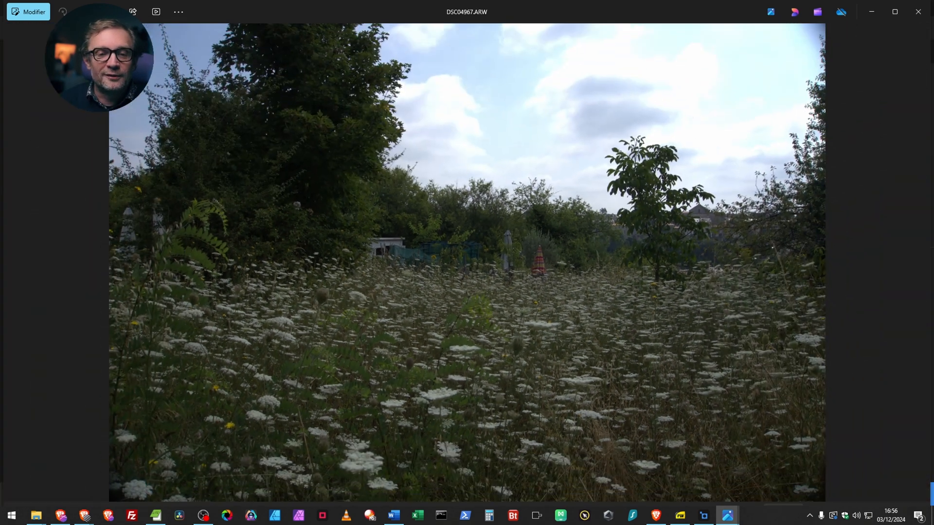
scroll(484, 379, "up", 4)
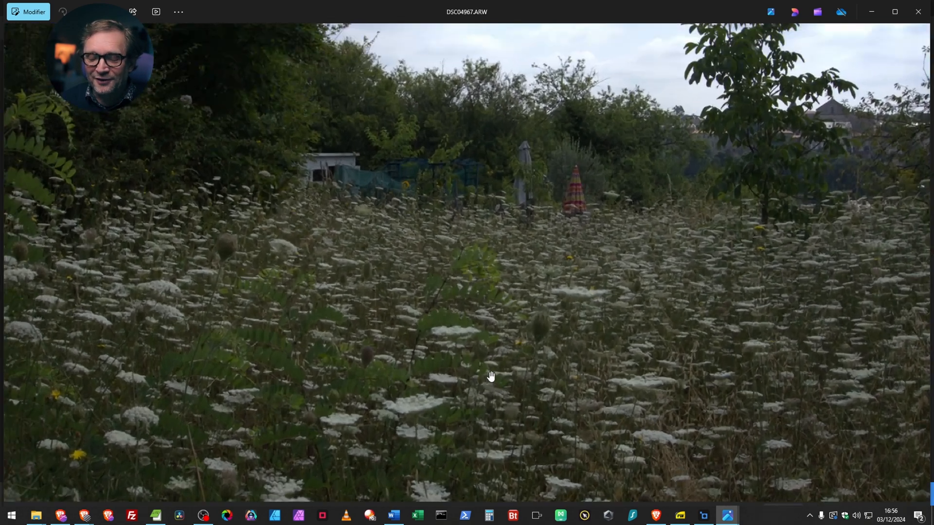
scroll(432, 369, "up", 2)
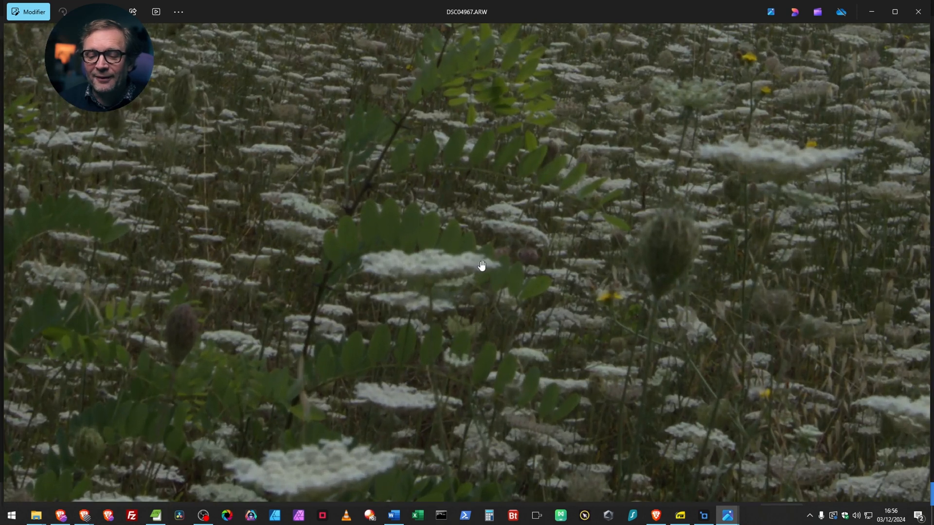
scroll(482, 265, "up", 2)
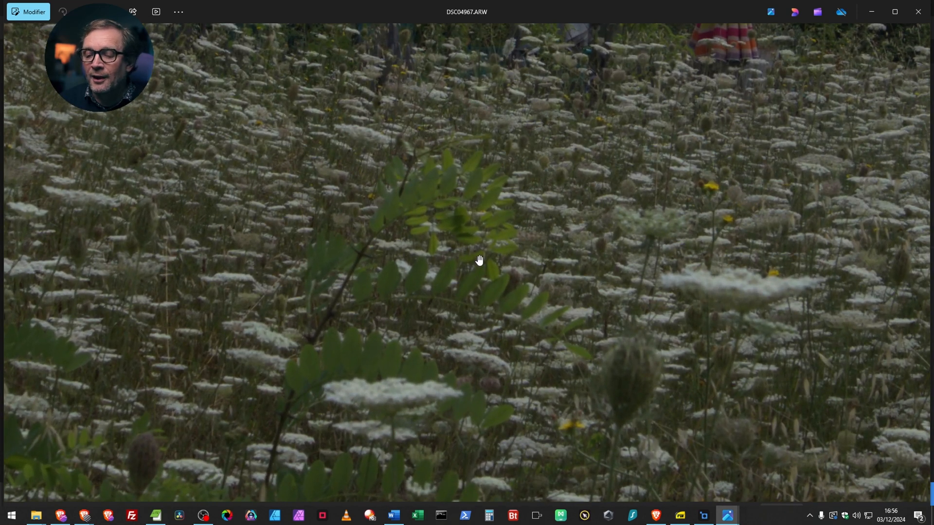
scroll(480, 260, "up", 3)
scroll(482, 258, "down", 3)
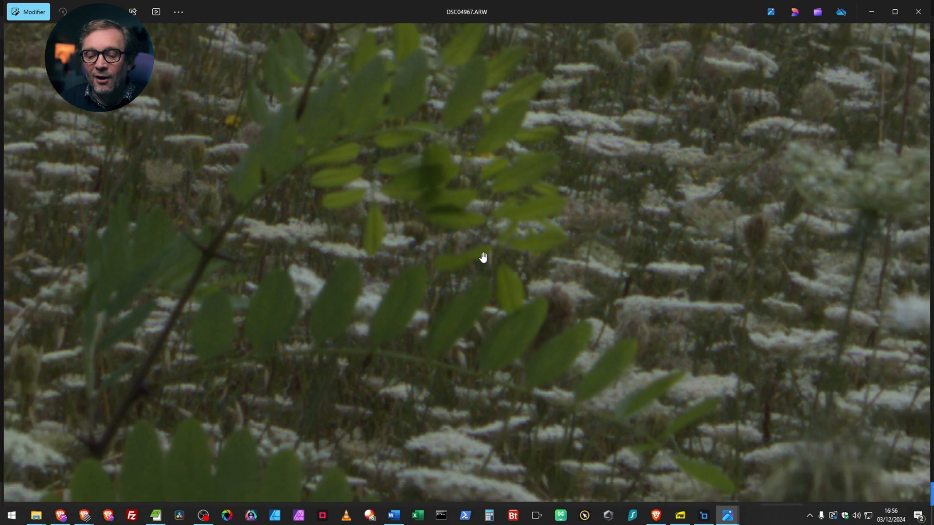
scroll(559, 311, "down", 5)
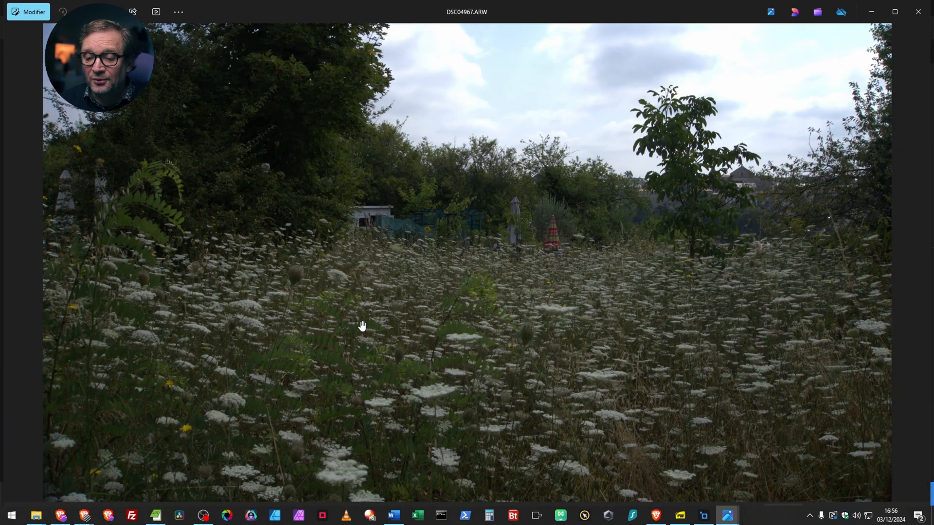
scroll(317, 261, "down", 2)
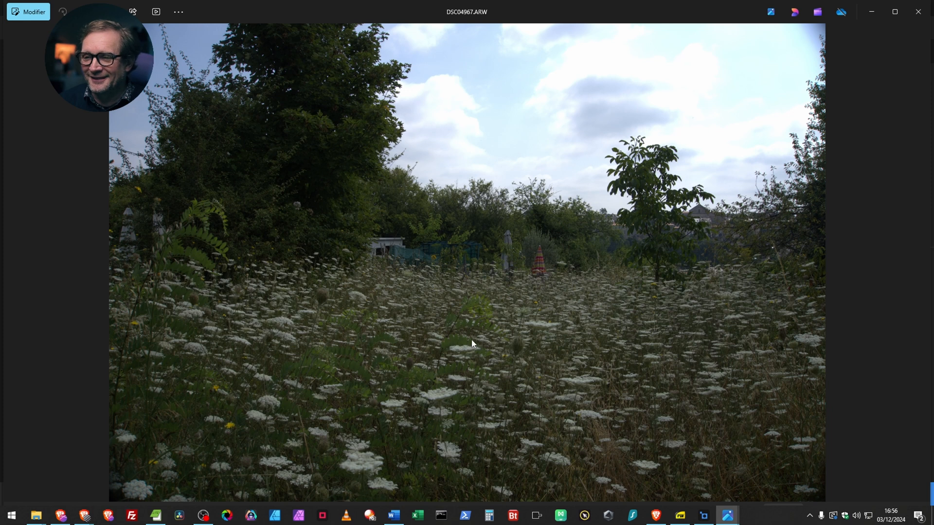
left_click(919, 14)
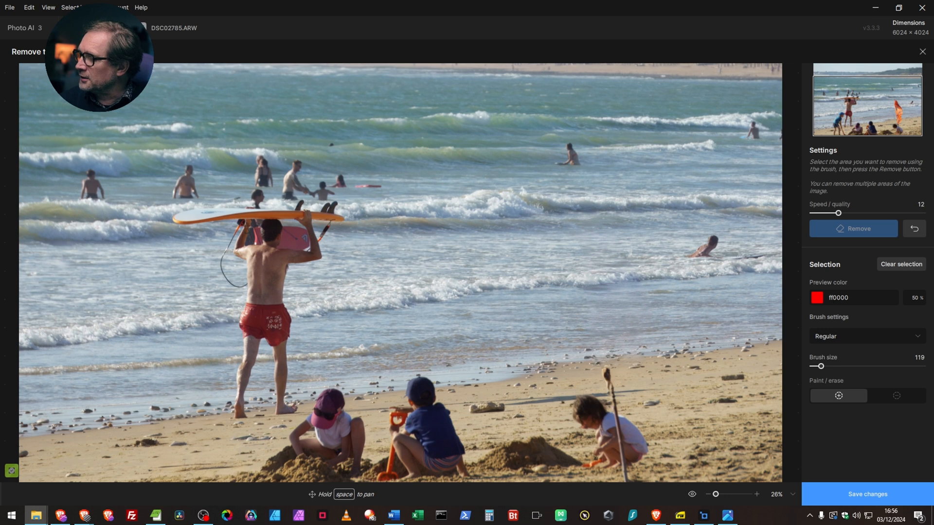
Step: Save the object removals and add the raw meadow photo DSC04967.ARW to Topaz Photo AI
left_click_drag(900, 486, 345, 258)
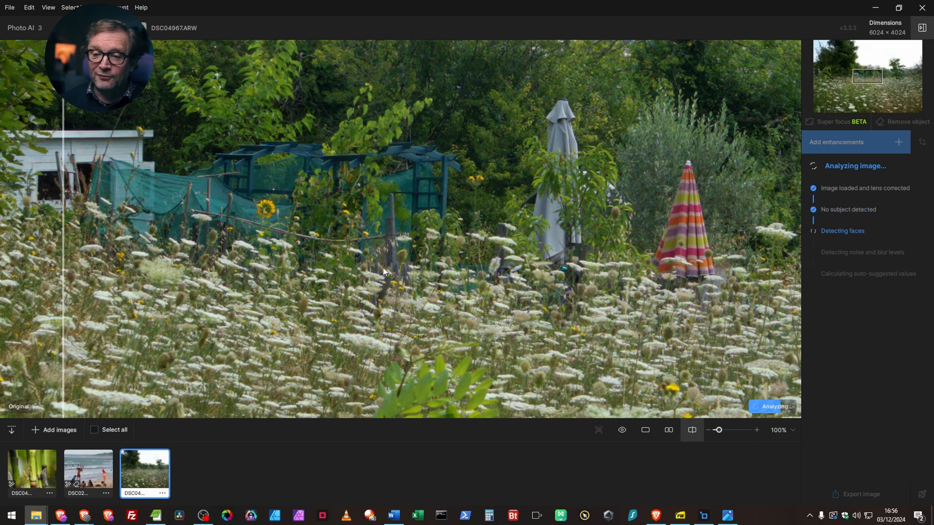
scroll(368, 220, "down", 5)
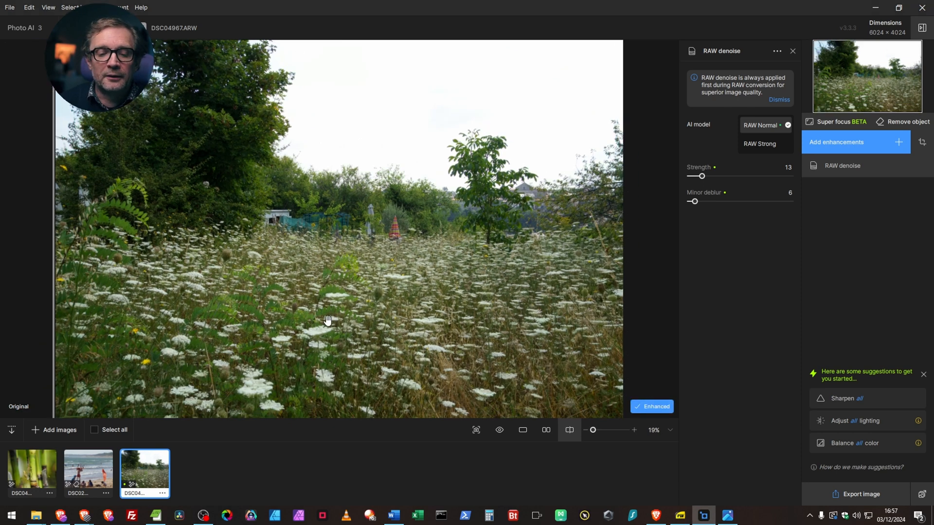
Step: Examine the RAW denoise result on the meadow photo, from the full view to the leaves and flowers at 100%
scroll(291, 178, "up", 1)
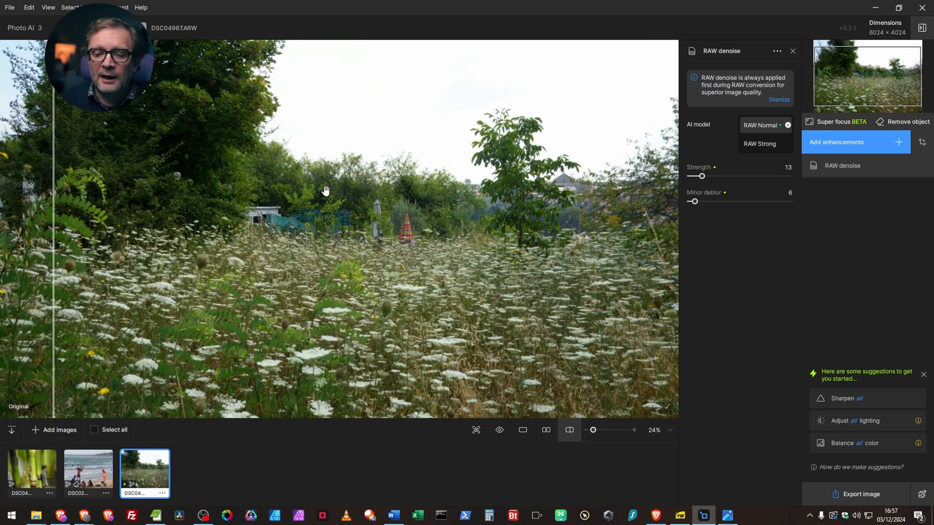
scroll(325, 191, "up", 6)
scroll(352, 215, "down", 4)
scroll(366, 208, "down", 3)
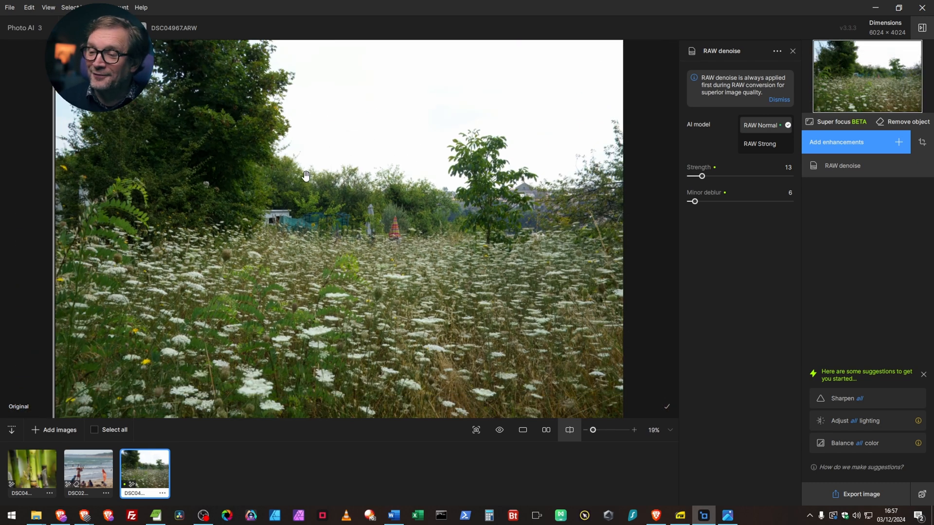
scroll(311, 265, "up", 3)
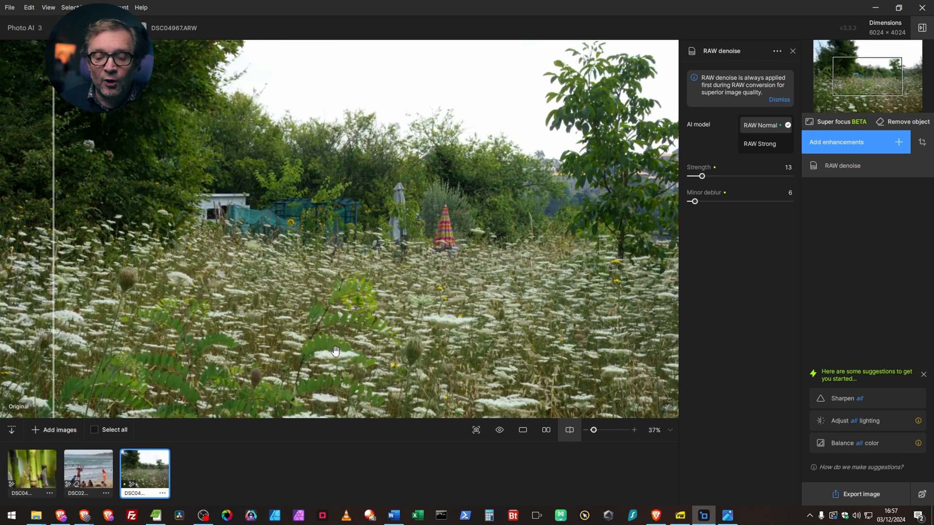
scroll(336, 351, "up", 4)
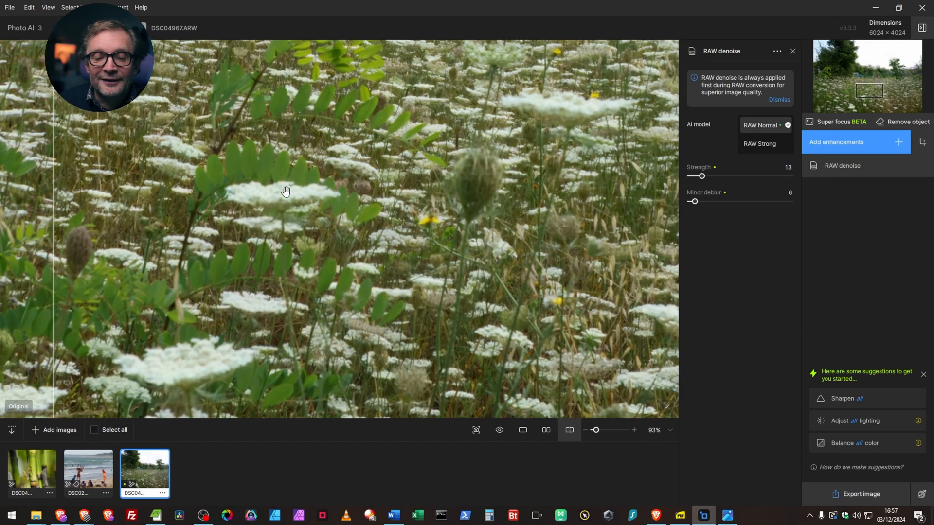
scroll(280, 189, "up", 1)
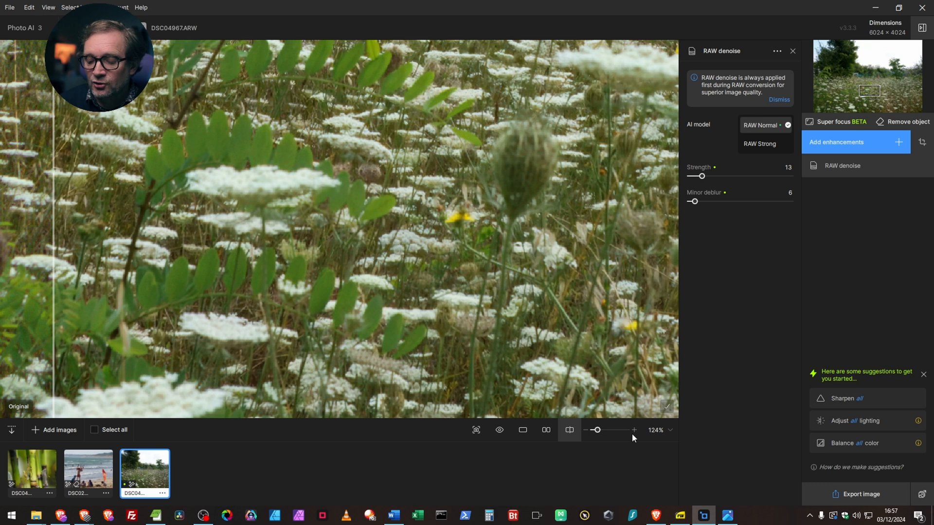
left_click(586, 432)
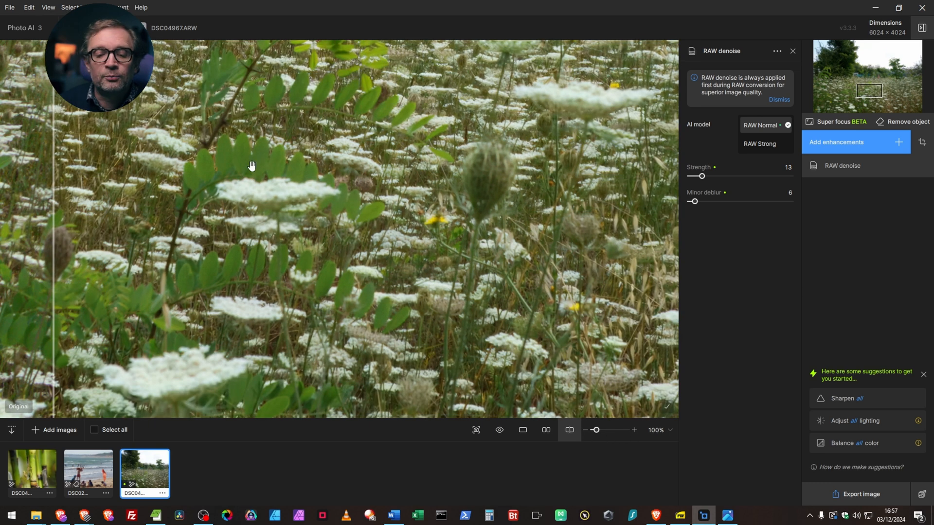
Step: Examine the RAW denoise result from the meadow flowers up to the parasols, then across the whole photo
left_click_drag(353, 195, 473, 218)
left_click_drag(406, 112, 396, 228)
left_click_drag(347, 100, 347, 218)
scroll(414, 177, "down", 4)
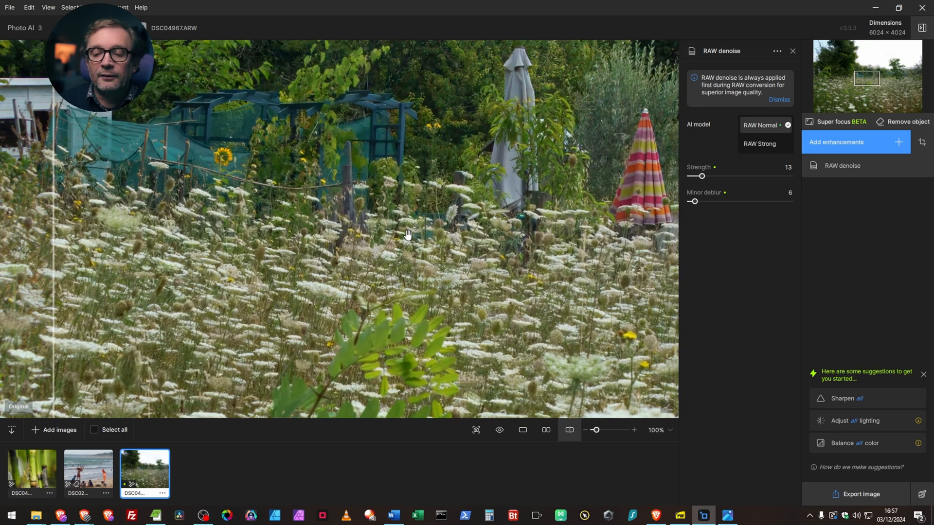
scroll(297, 255, "down", 5)
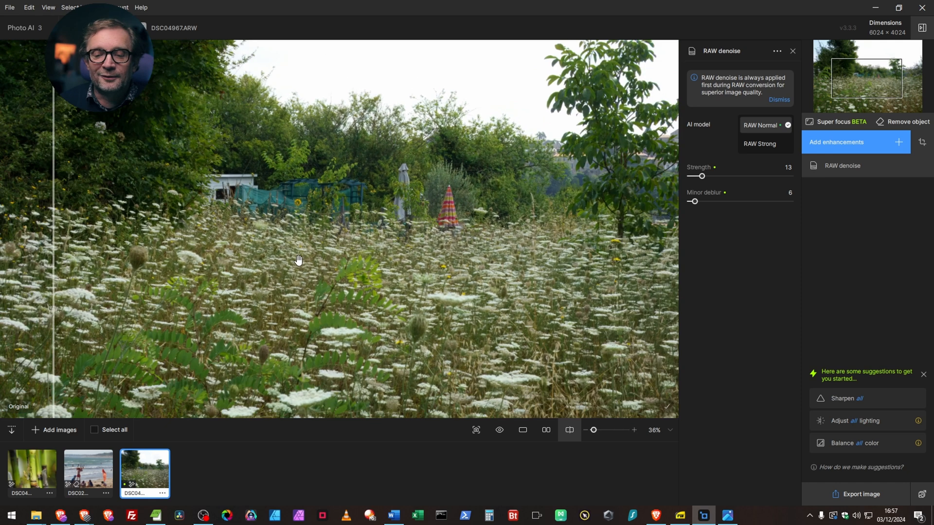
scroll(296, 256, "down", 1)
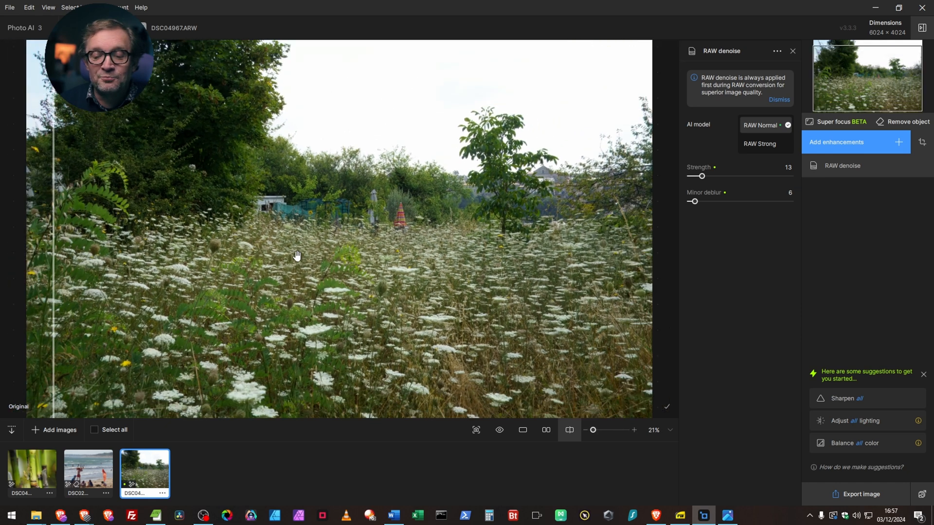
scroll(296, 255, "down", 1)
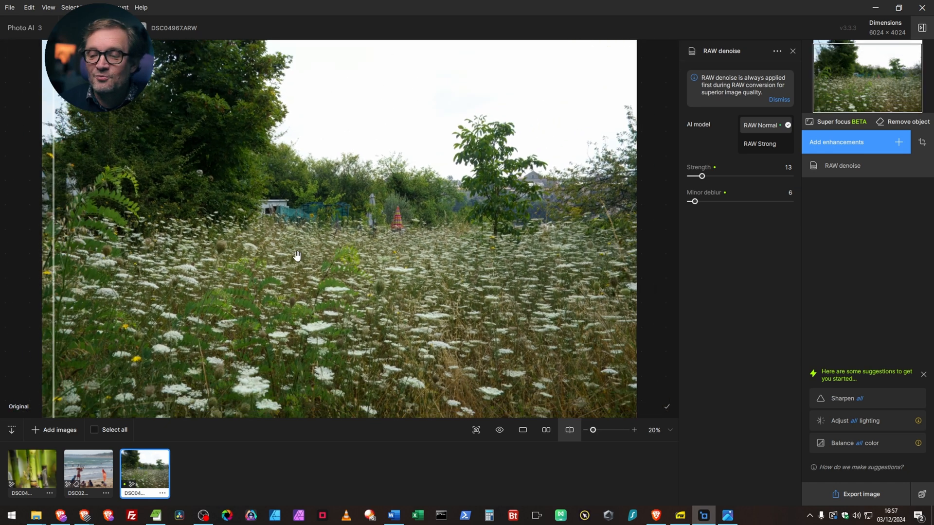
Step: Add the Sharpen enhancement to the meadow photo and compare the flowers with the original at 100%
left_click(898, 142)
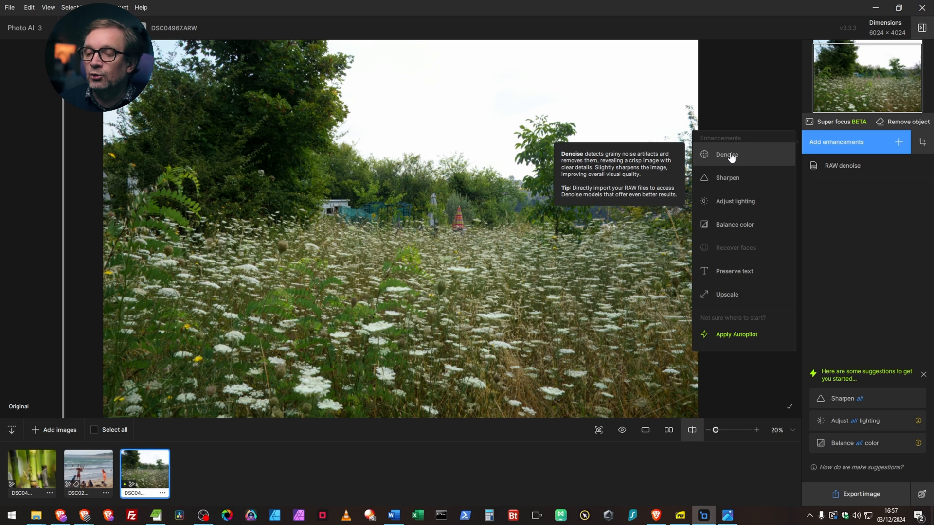
left_click(729, 178)
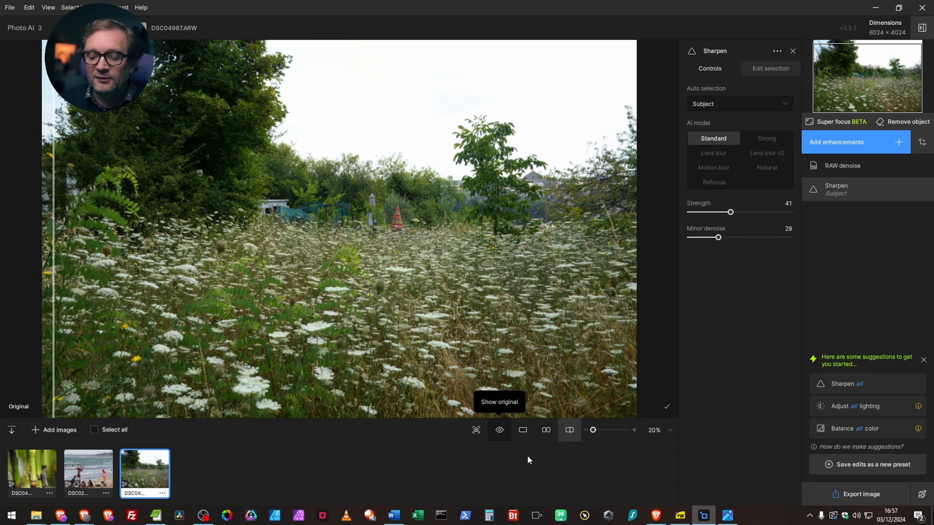
left_click(501, 429)
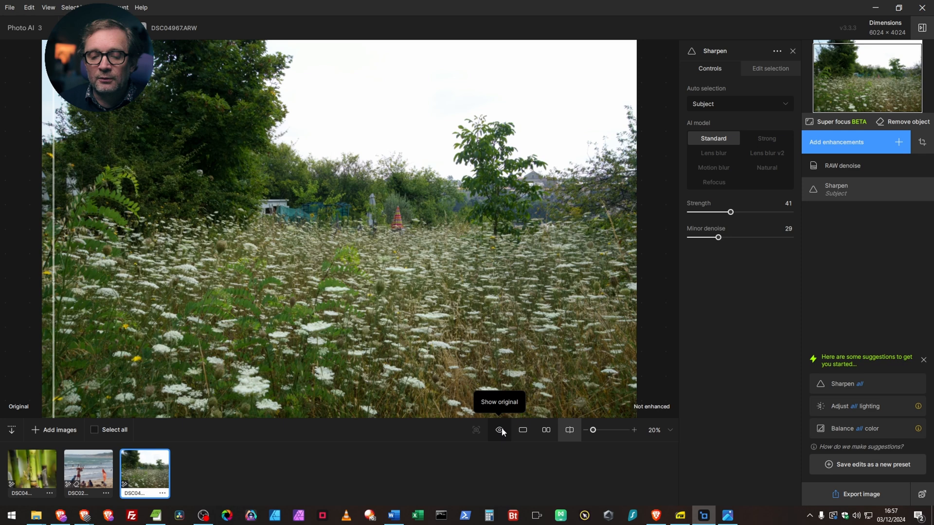
scroll(473, 341, "up", 5)
scroll(473, 341, "up", 4)
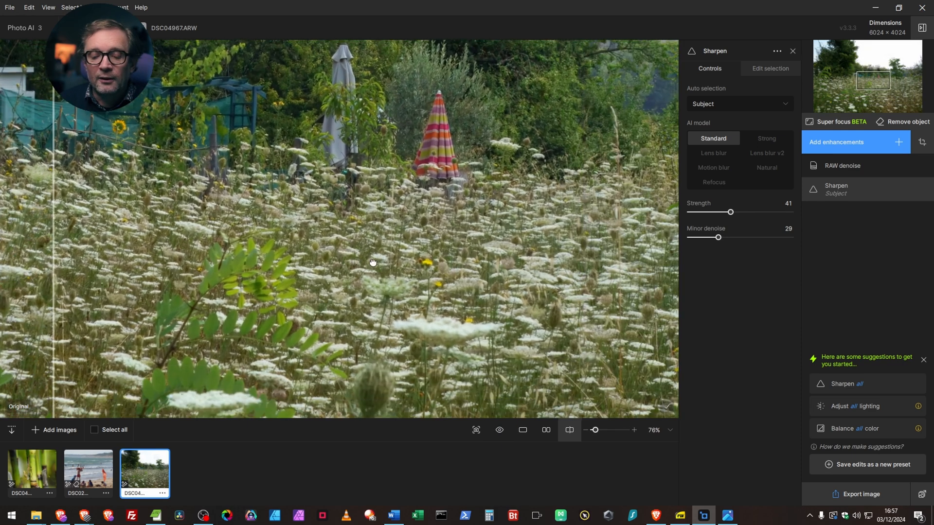
left_click_drag(373, 262, 331, 233)
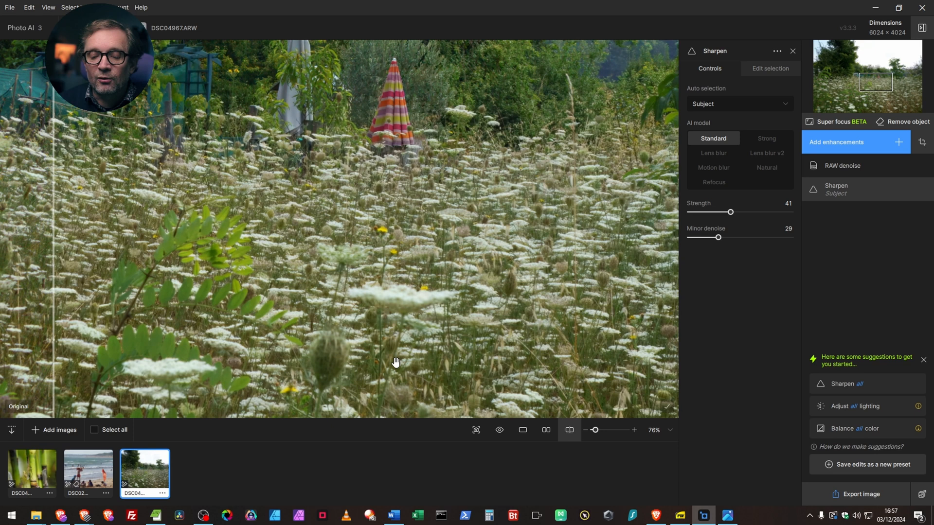
left_click(634, 432)
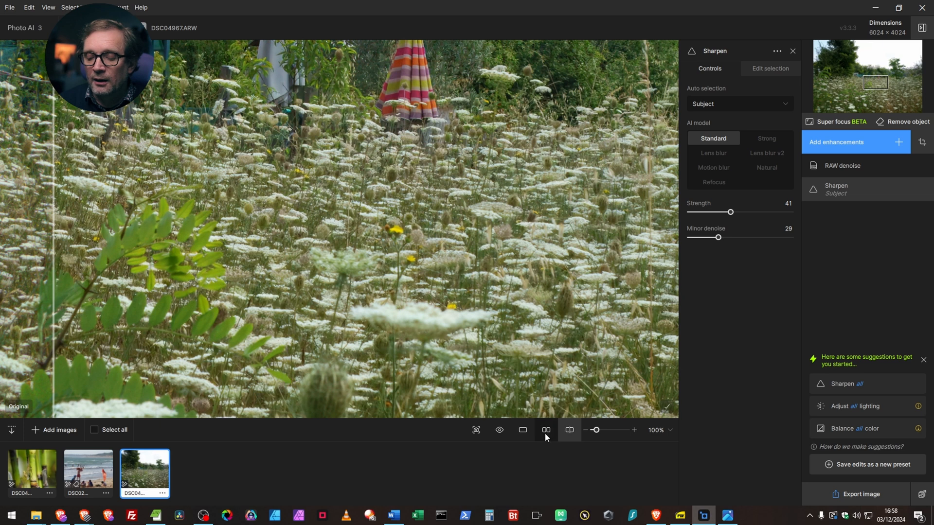
left_click_drag(52, 299, 22, 252)
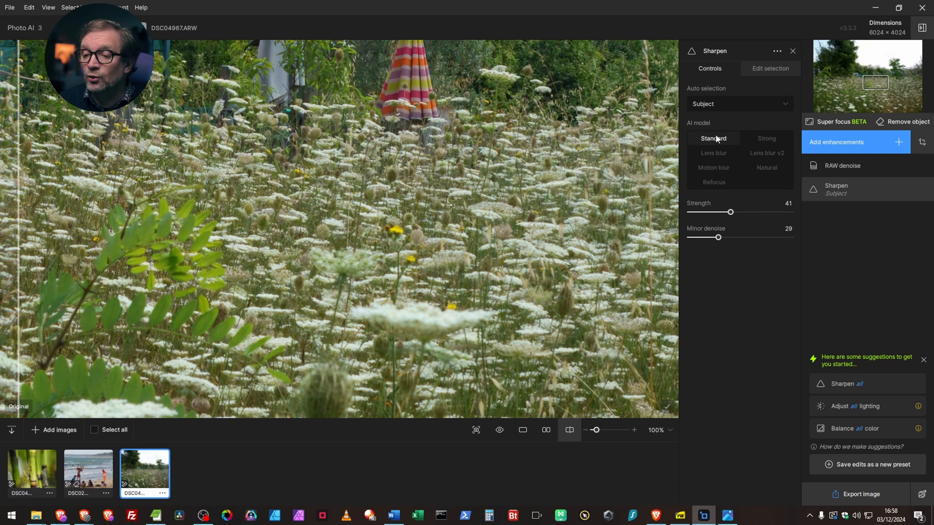
Step: Try the Motion blur and Lens blur sharpening models, choose Refocus, and compare the area around the parasols with the original
left_click(714, 167)
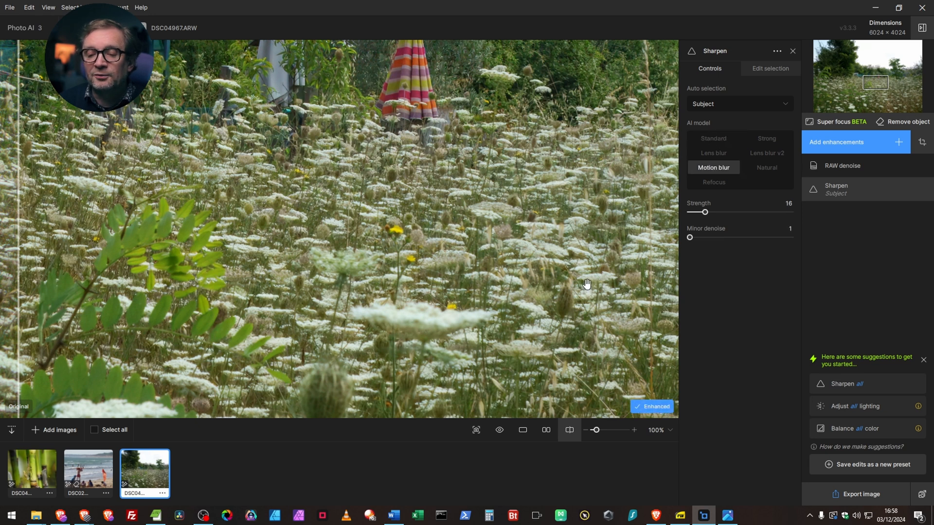
left_click(722, 154)
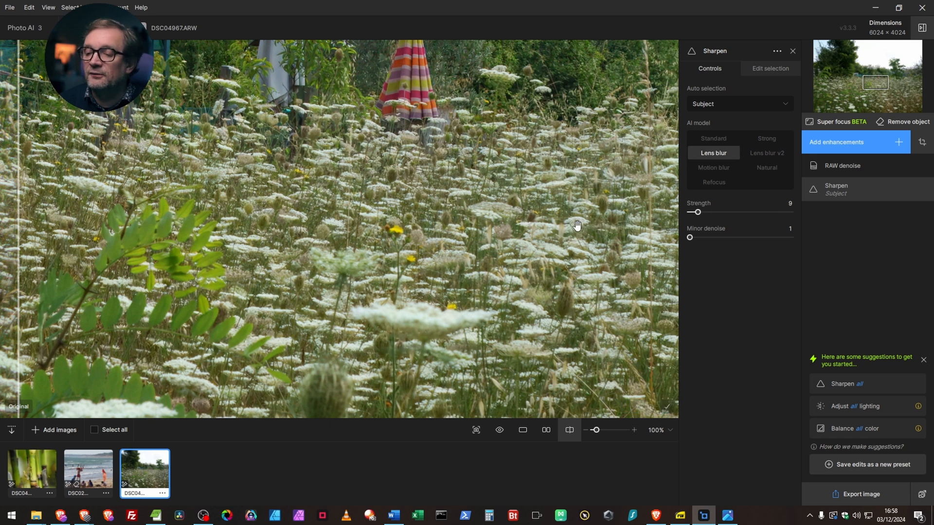
left_click(716, 186)
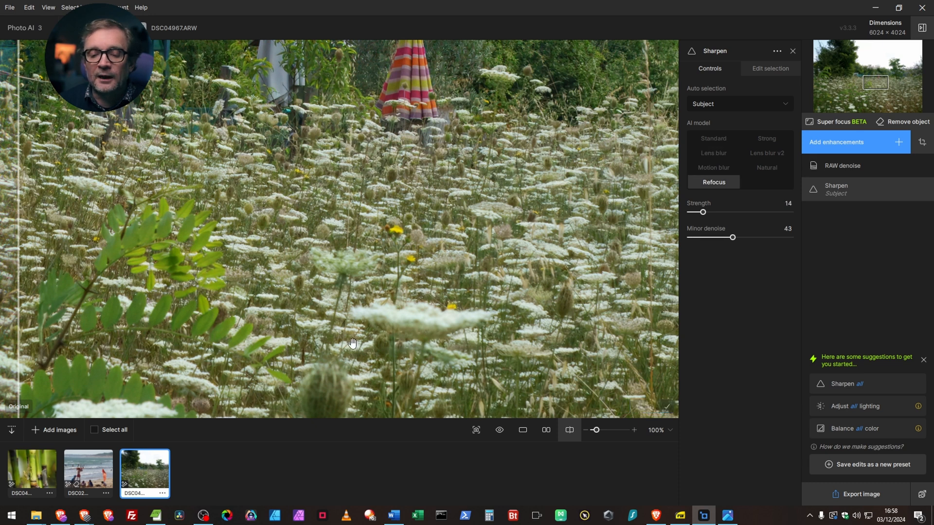
left_click_drag(439, 174, 436, 313)
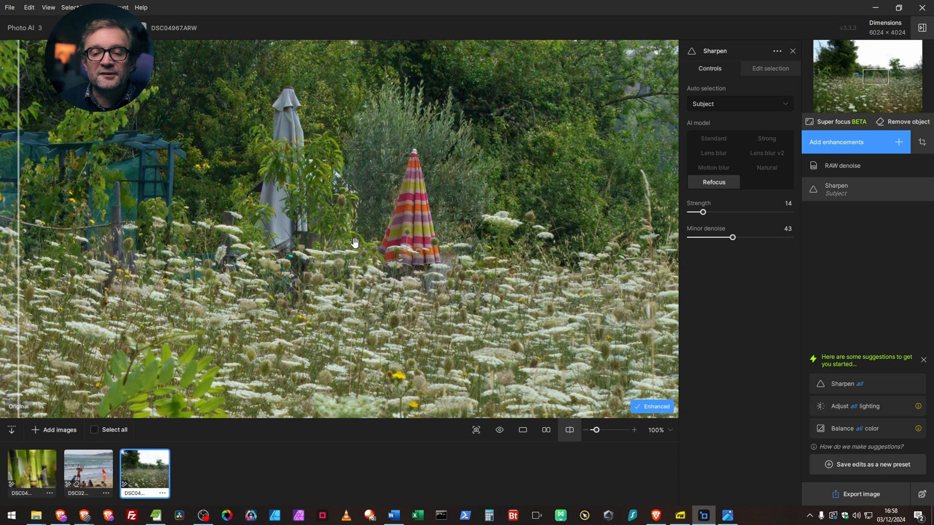
left_click_drag(20, 251, 156, 237)
left_click_drag(2, 231, 398, 258)
Step: Add the Adjust lighting enhancement to the meadow photo with All as its auto selection
left_click(899, 142)
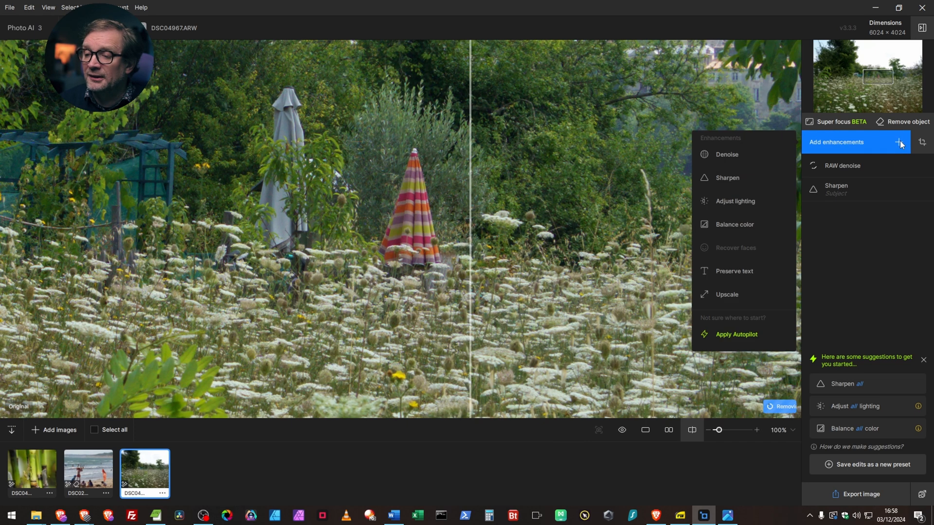
left_click(740, 202)
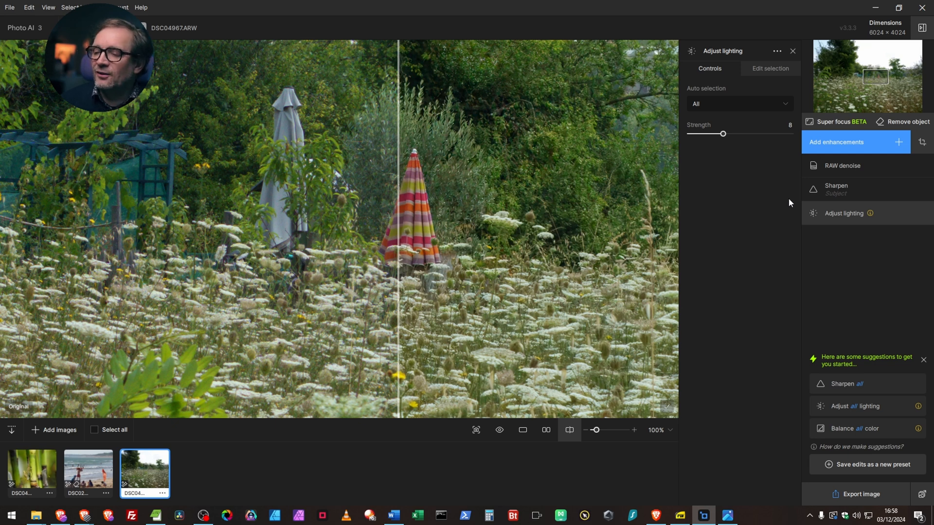
left_click(880, 215)
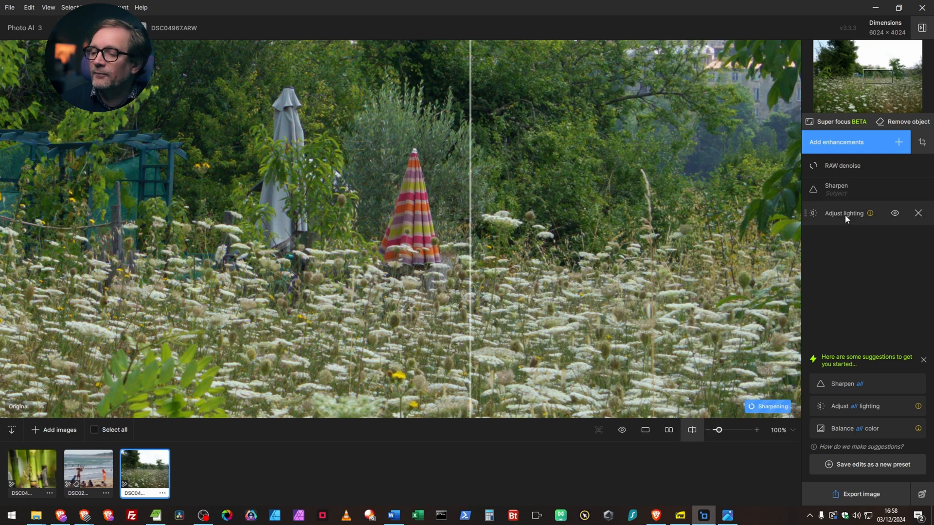
left_click(841, 217)
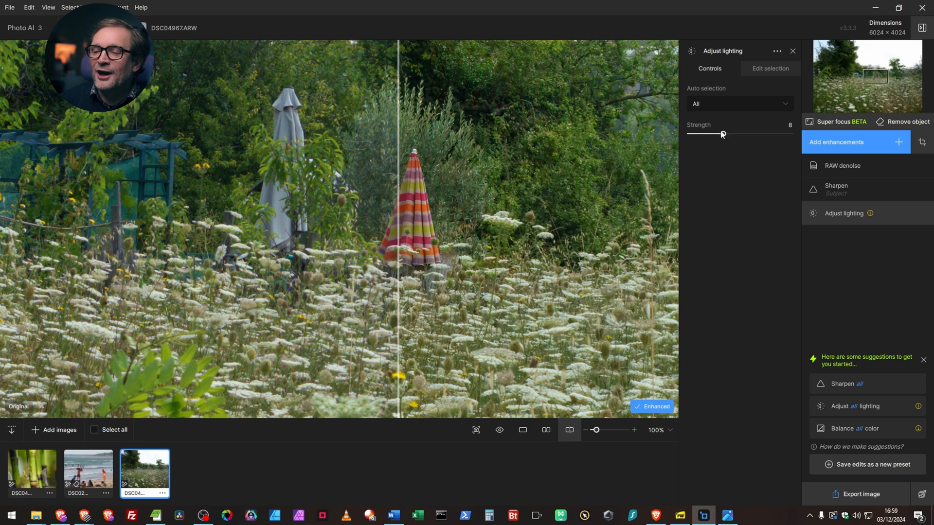
mouse_move(752, 102)
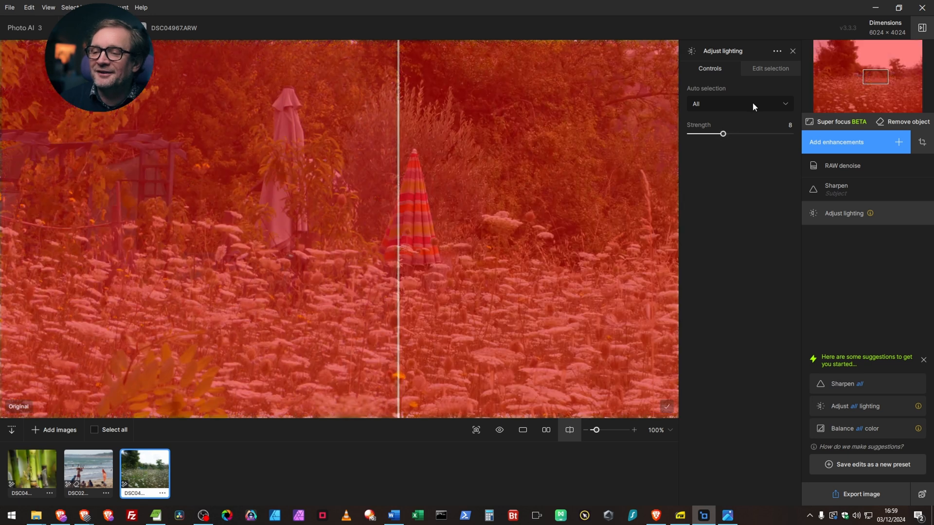
left_click(783, 104)
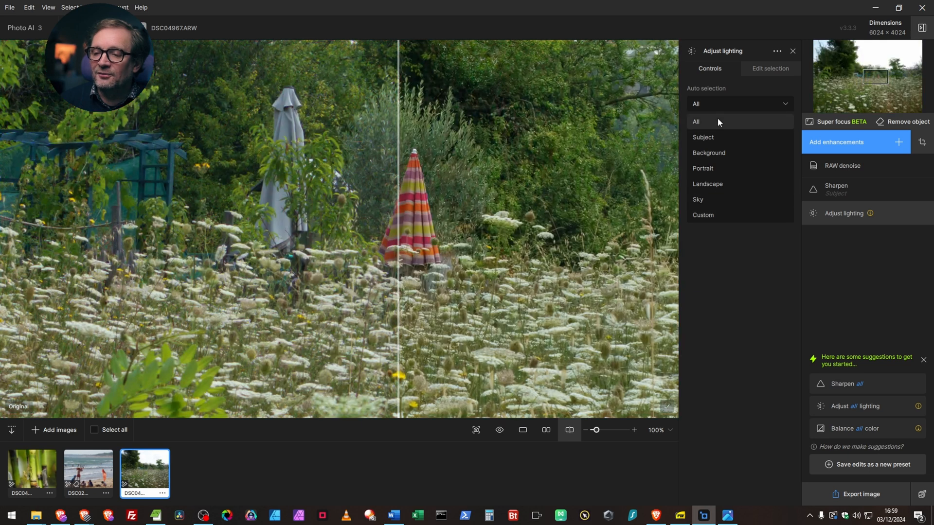
left_click(718, 122)
Step: Compare the lighting-adjusted meadow with the original in the split view, from the parasols out to most of the photo
left_click_drag(398, 202, 218, 213)
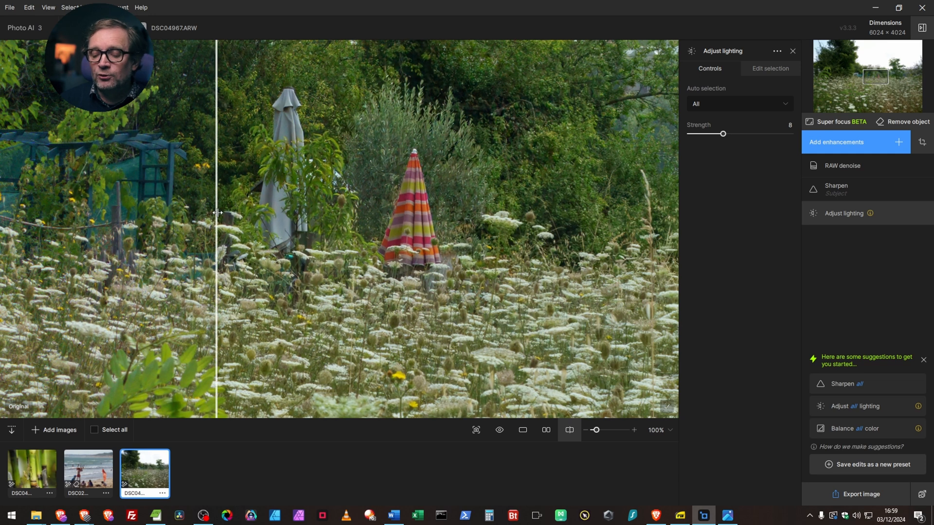
scroll(385, 294, "down", 2)
scroll(385, 294, "down", 5)
scroll(416, 272, "down", 1)
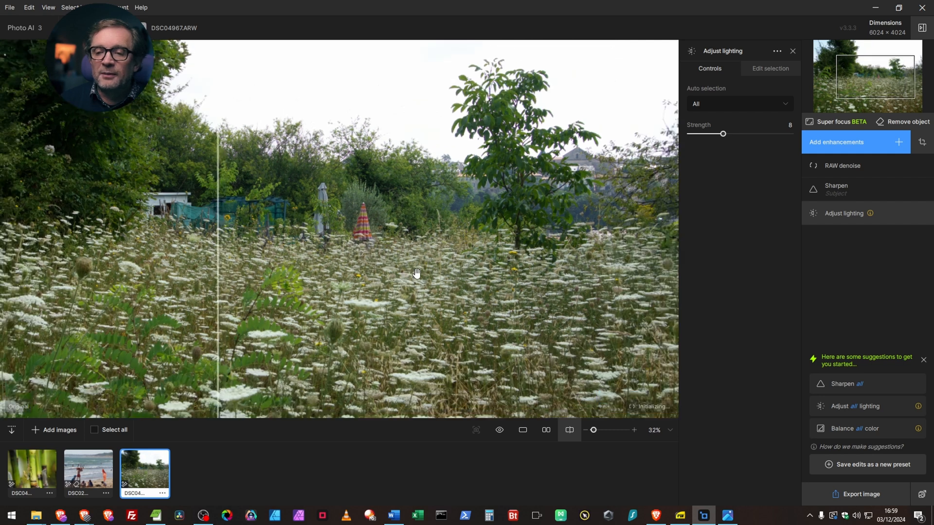
scroll(416, 272, "down", 1)
left_click_drag(218, 241, 355, 243)
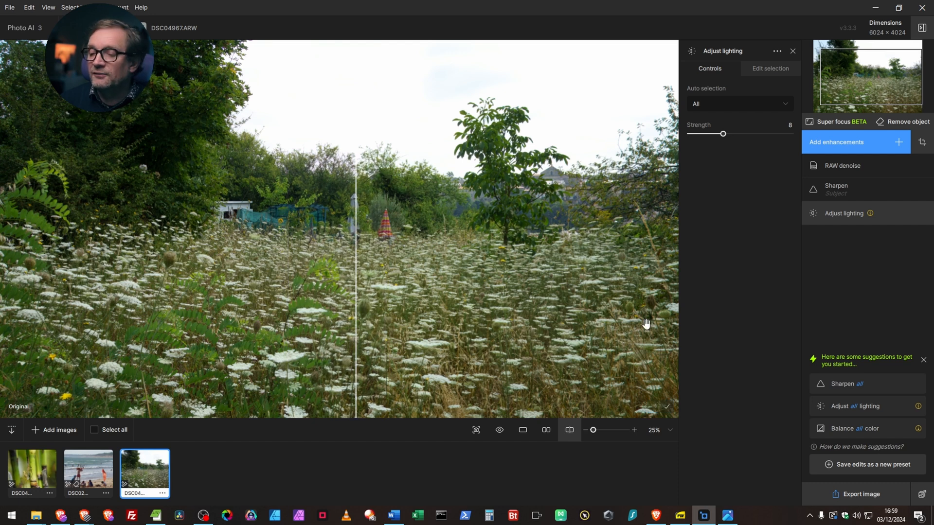
Step: Add the Balance color enhancement to the meadow photo and extend the enhanced side of the split view over the whole picture
mouse_move(911, 214)
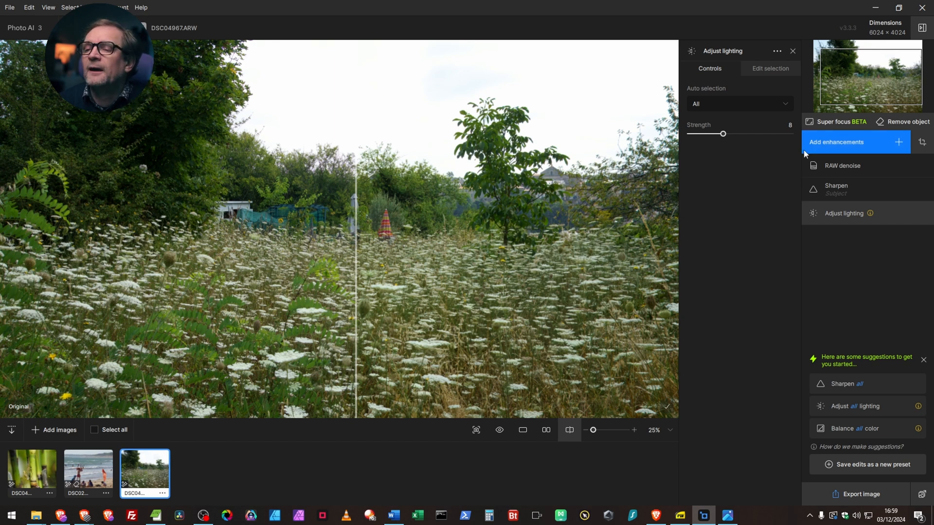
left_click(899, 143)
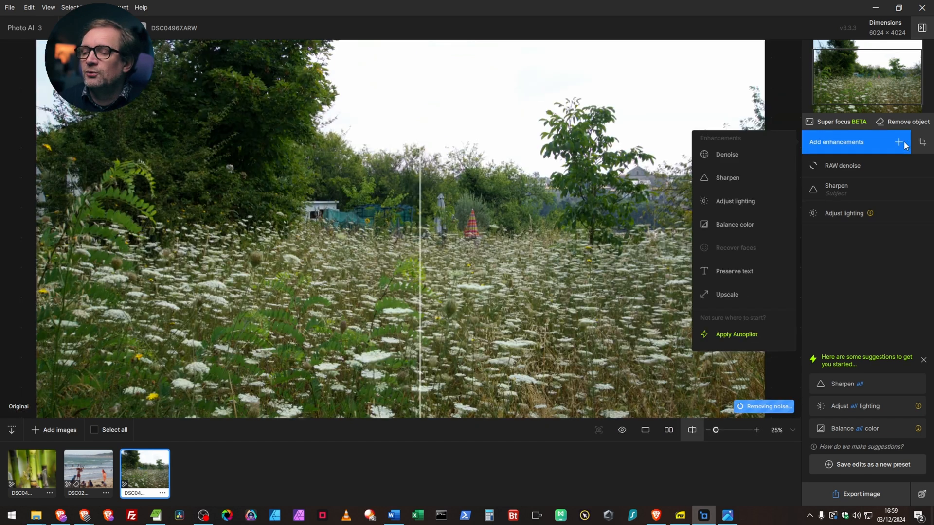
left_click(739, 225)
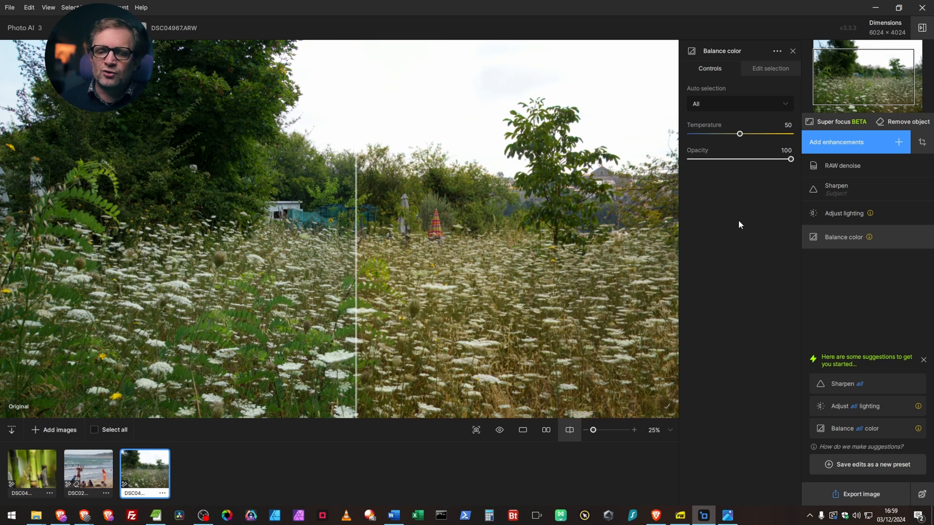
left_click_drag(356, 246, 2, 233)
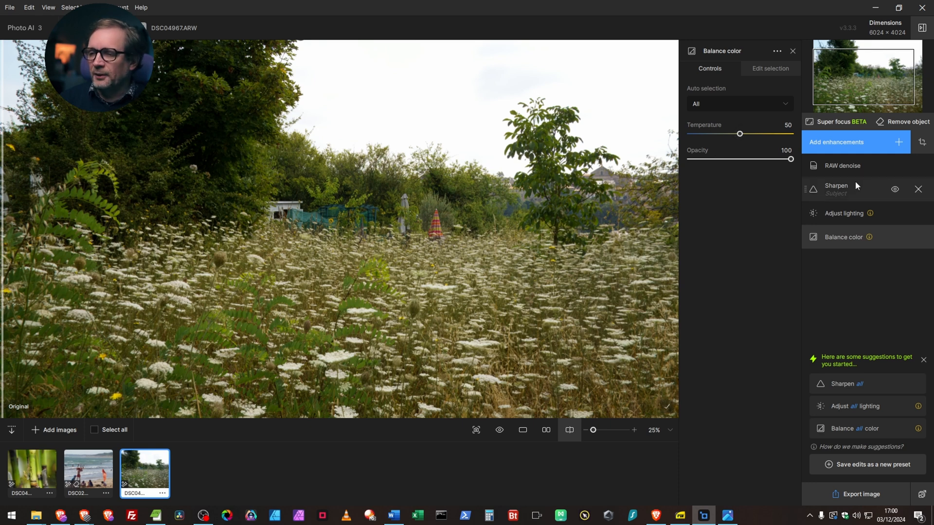
Step: Add a 2x Upscale enhancement to the meadow photo and show its available AI models
left_click(898, 144)
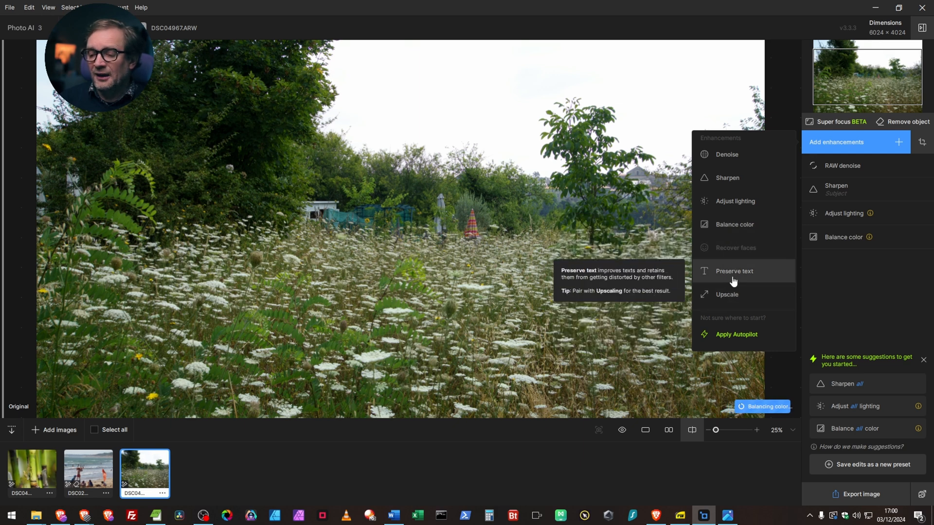
left_click(734, 296)
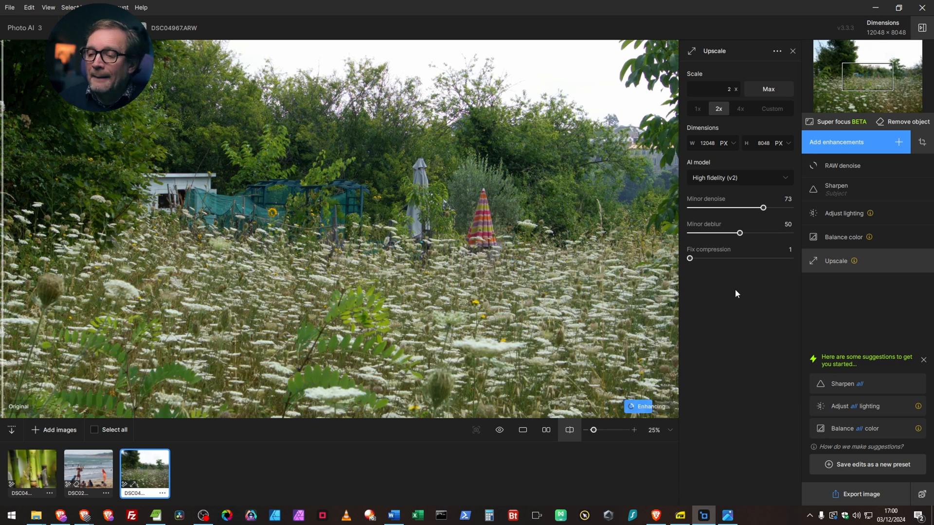
left_click(785, 180)
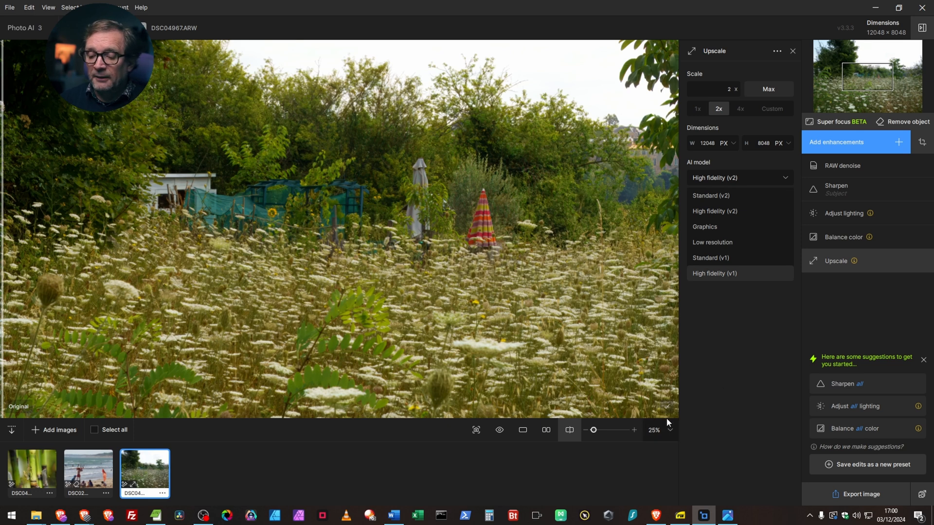
Step: Compare the fully enhanced meadow photo with the original by switching between the two versions
left_click(501, 433)
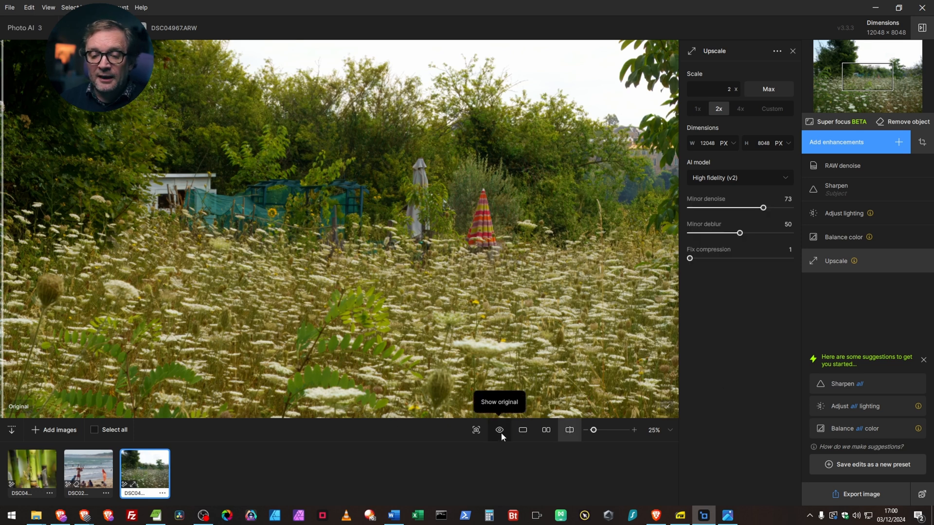
left_click(501, 432)
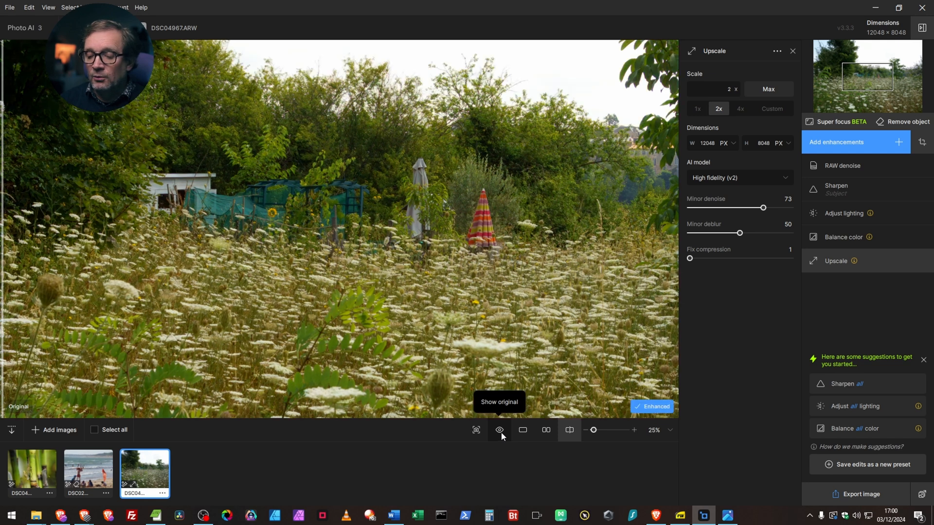
left_click(501, 431)
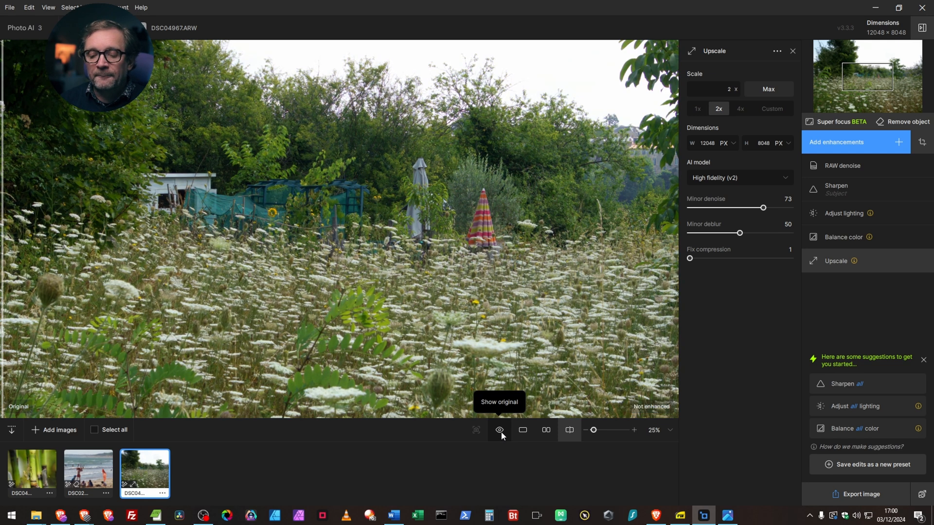
left_click(501, 431)
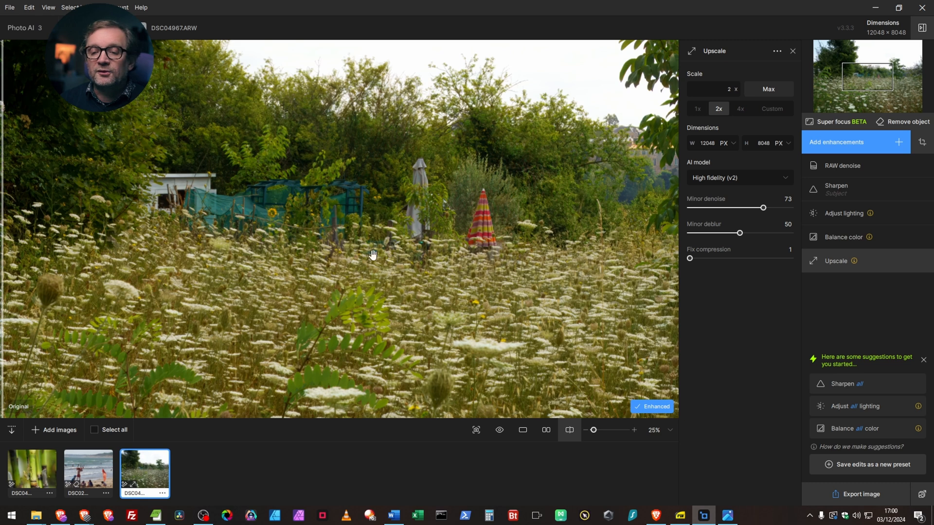
Step: Check the Upscale enhancement's effect by toggling its visibility, and remove Upscale from the meadow photo
left_click_drag(446, 243, 459, 361)
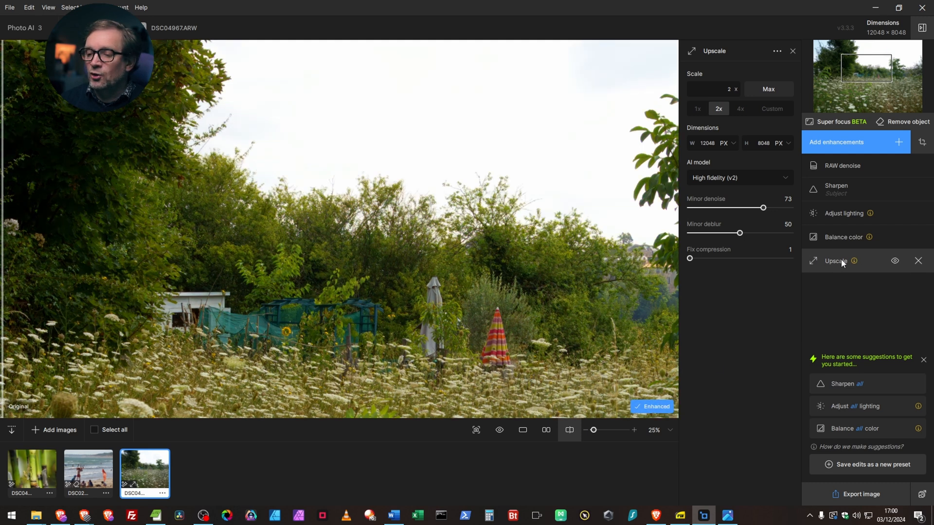
left_click(895, 261)
left_click(895, 261)
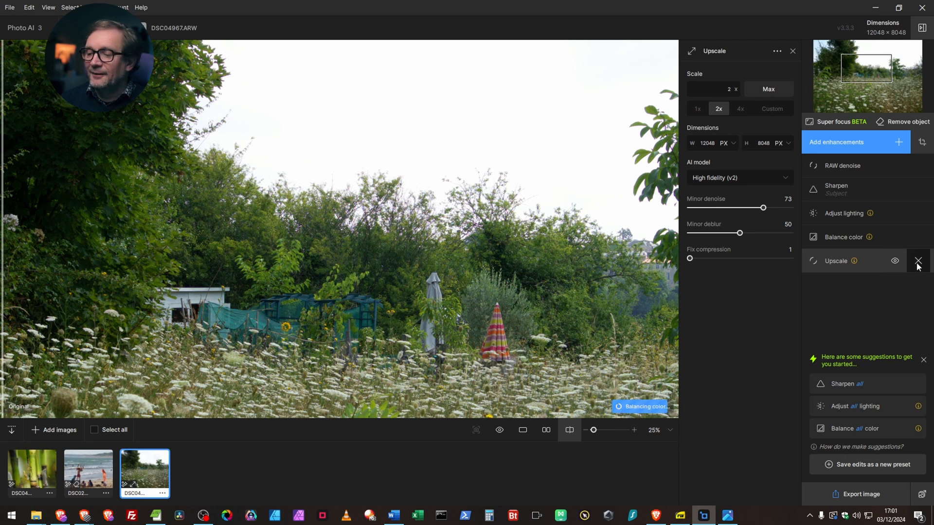
left_click(918, 262)
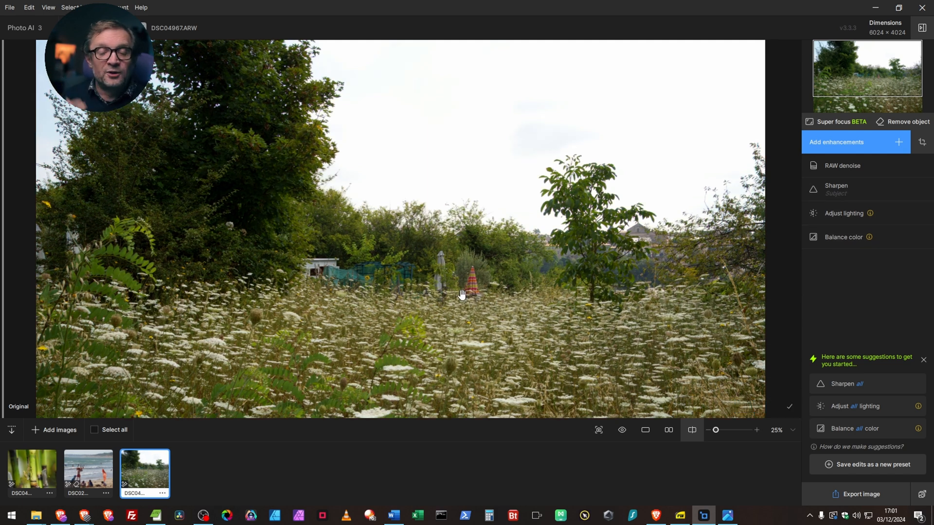
Step: Export the enhanced meadow photo with the Preserve input format option, keeping the -topaz suffix and applied filters in the filename
left_click(857, 500)
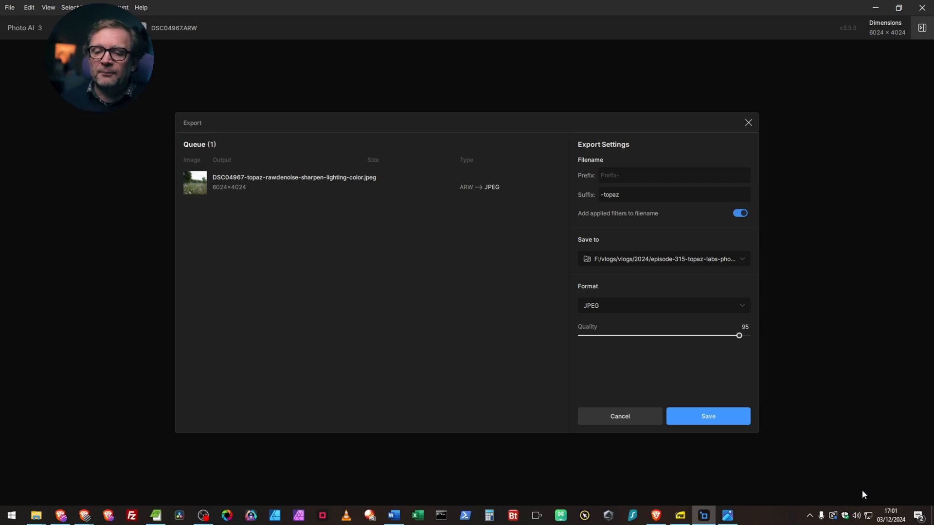
left_click(638, 306)
left_click(621, 324)
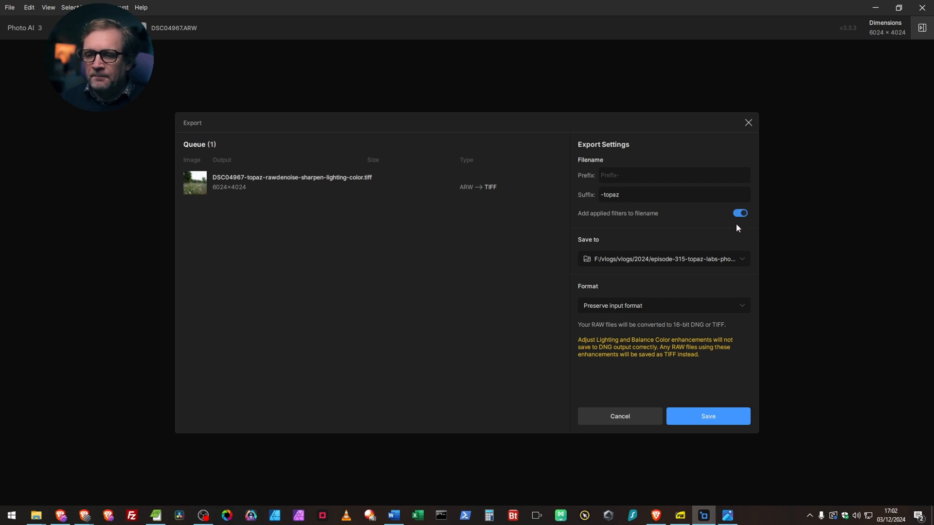
triple_click(623, 196)
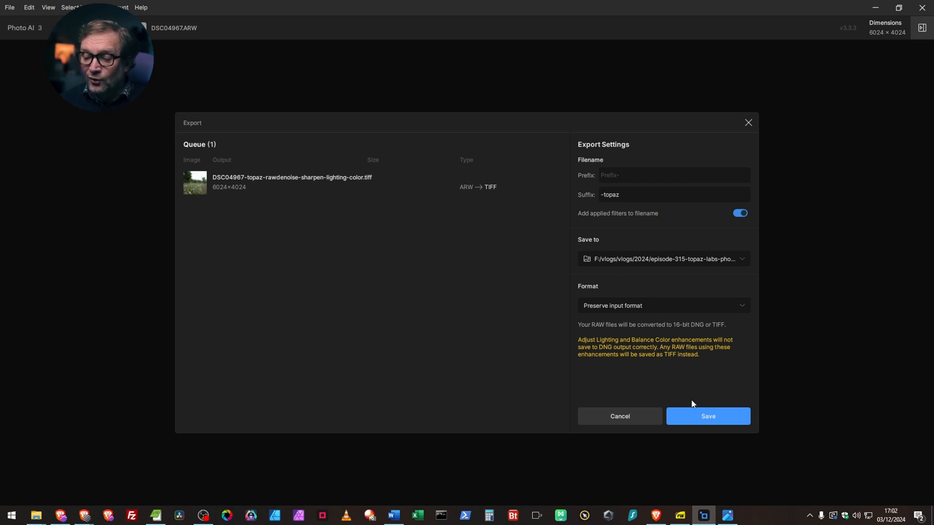
left_click(713, 416)
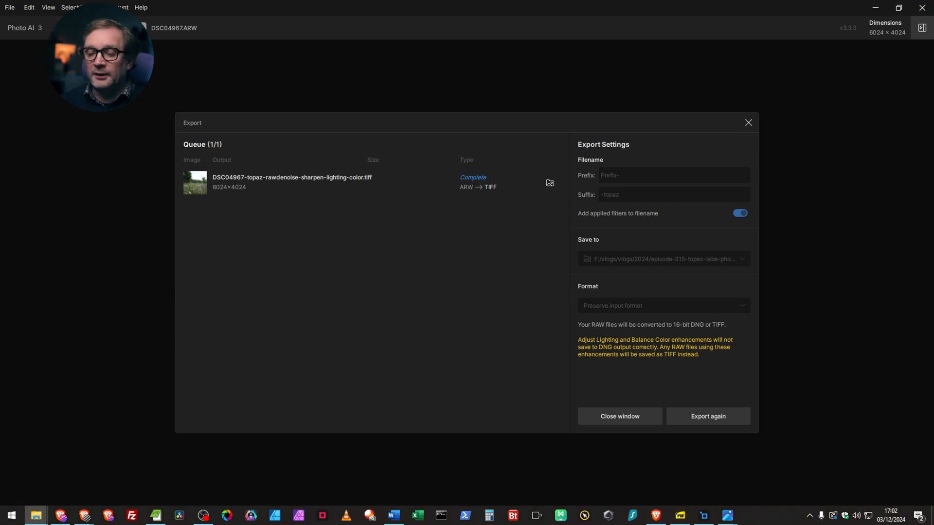
Step: Switch to the Photos viewer and examine the exported DSC04967-topaz-rawdenoise-sharpen-lighting-color.tiff up close, from the parasols to the foreground leaves
mouse_move(736, 521)
left_click(774, 477)
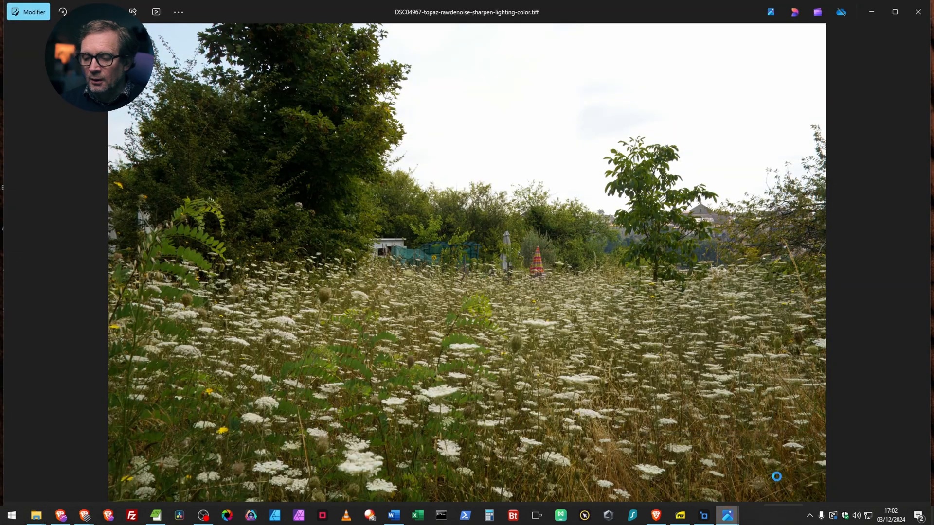
scroll(474, 390, "up", 5)
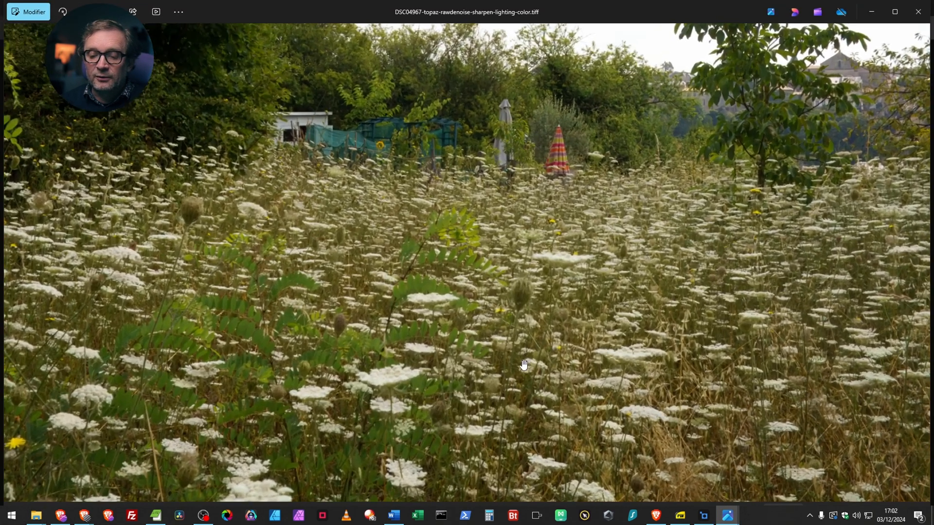
left_click_drag(475, 186, 477, 324)
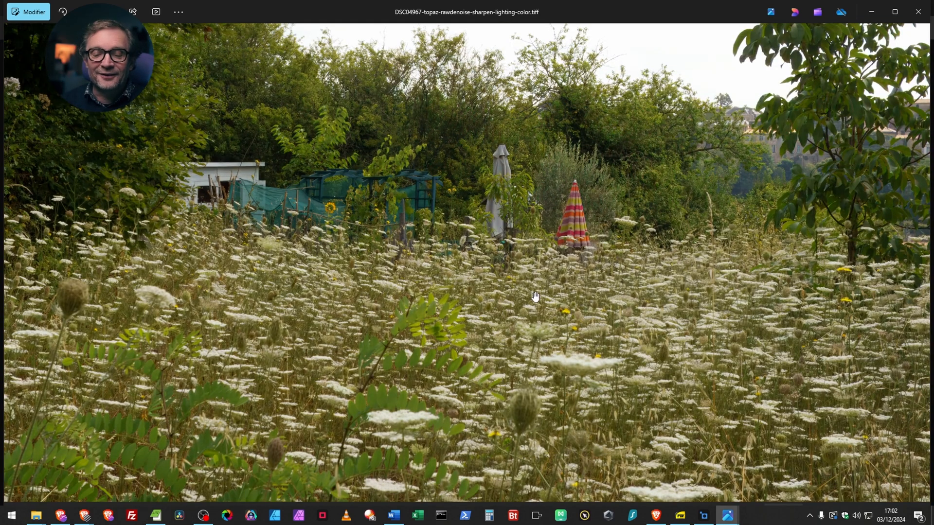
scroll(452, 393, "up", 5)
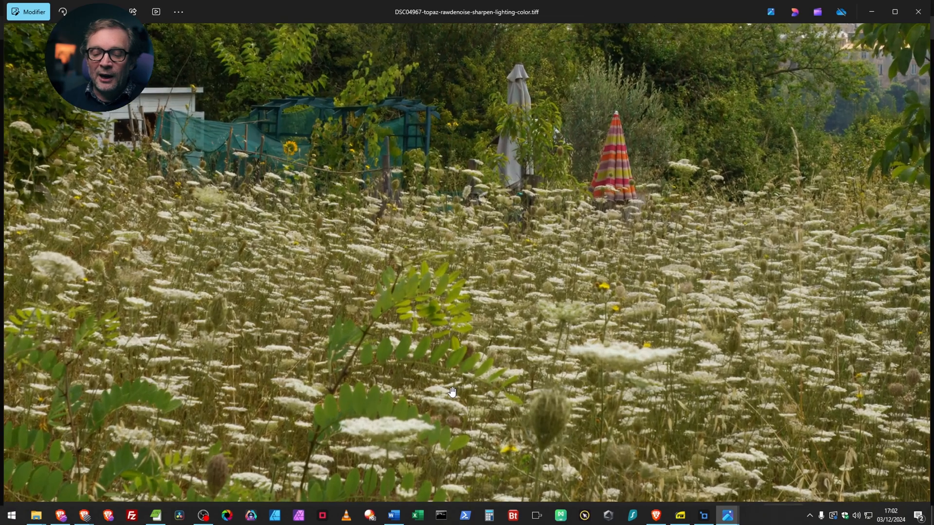
scroll(506, 243, "down", 5)
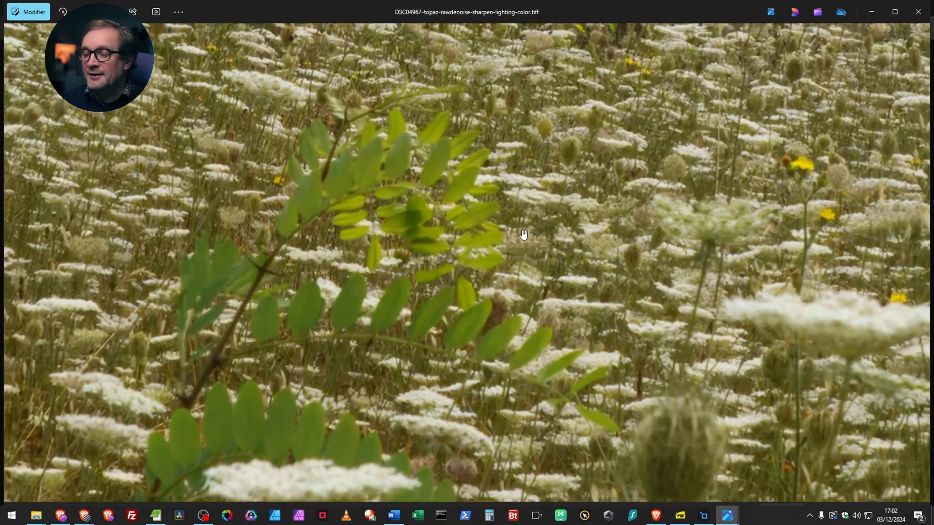
scroll(530, 250, "down", 2)
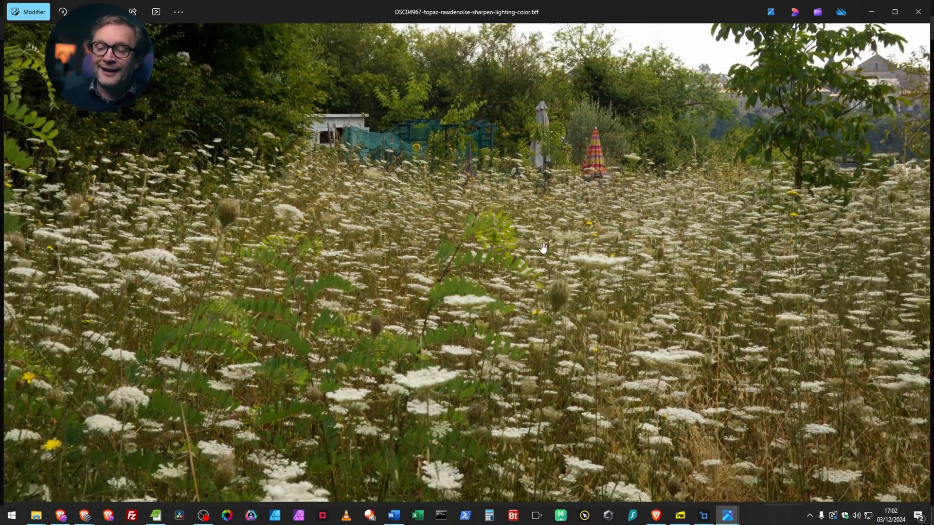
scroll(543, 248, "down", 4)
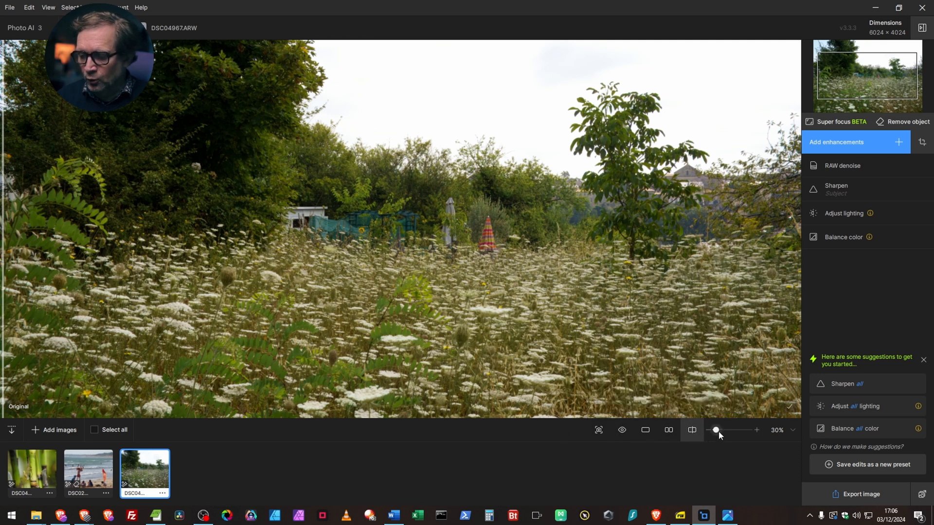
Step: In Topaz Photo AI, view the available zoom levels and the dialog for saving the current edits as a preset, without saving one
left_click(789, 431)
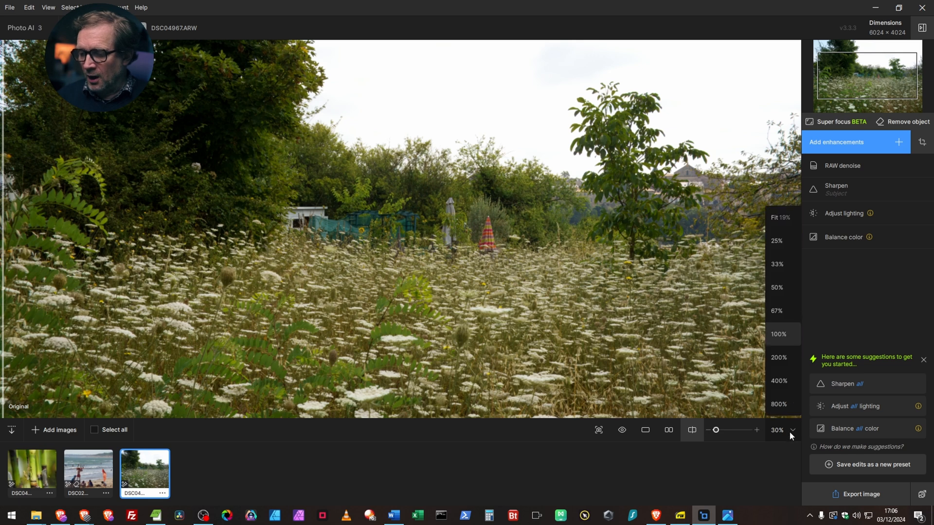
left_click(778, 479)
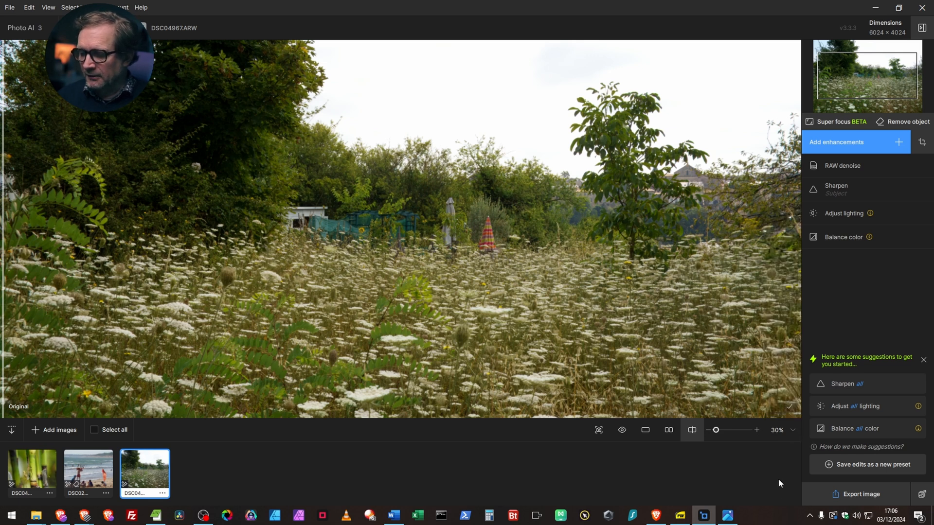
left_click(850, 466)
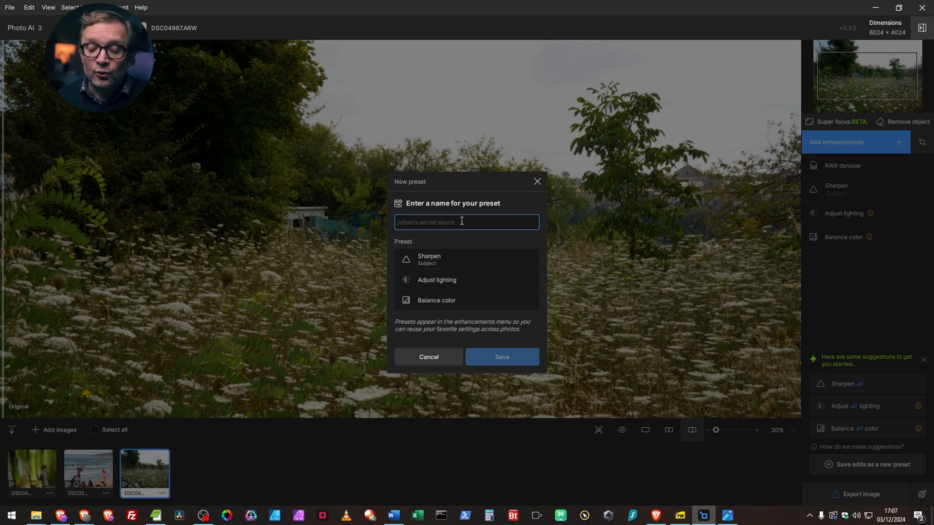
left_click(434, 360)
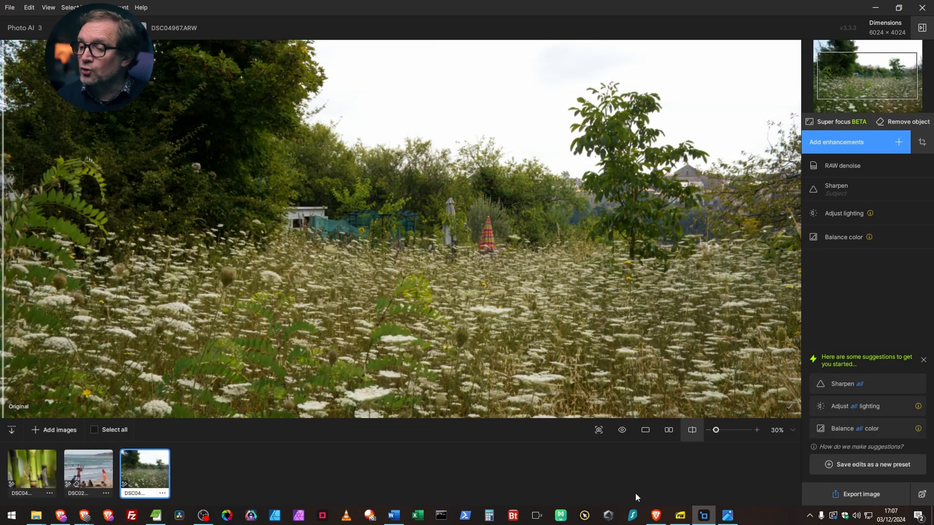